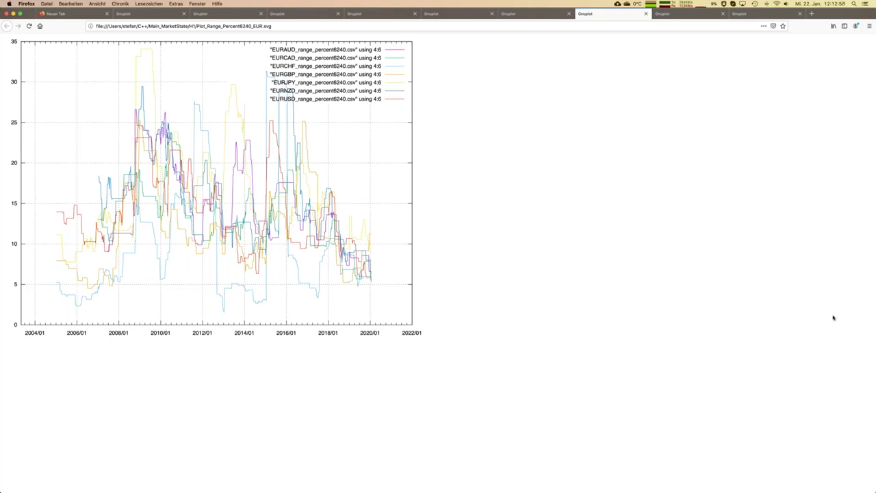
Step: View the EUR pairs' range percent 480 chart since 2019
{"action": "left_click", "coordinate": [672, 16]}
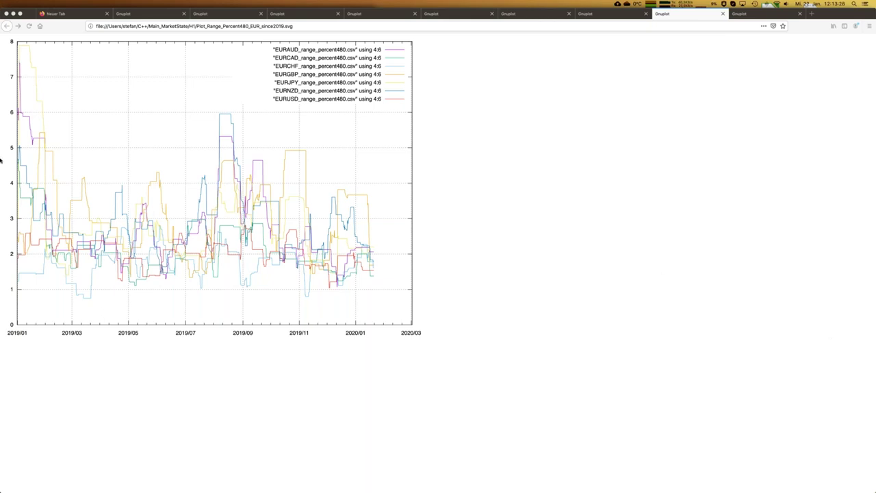
Step: Switch to LibreOffice and bring up Summary_all_6240.ods and Summary_all_Findings.ods
{"action": "mouse_move", "coordinate": [4, 163]}
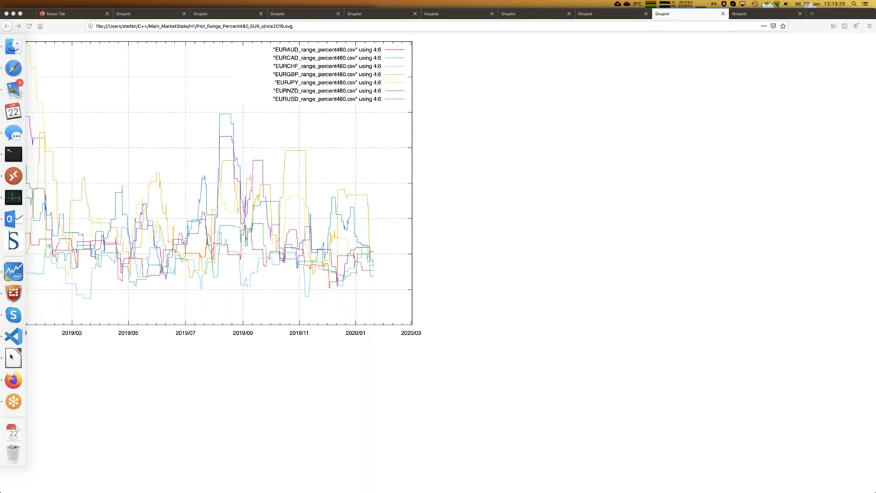
{"action": "left_click", "coordinate": [12, 362]}
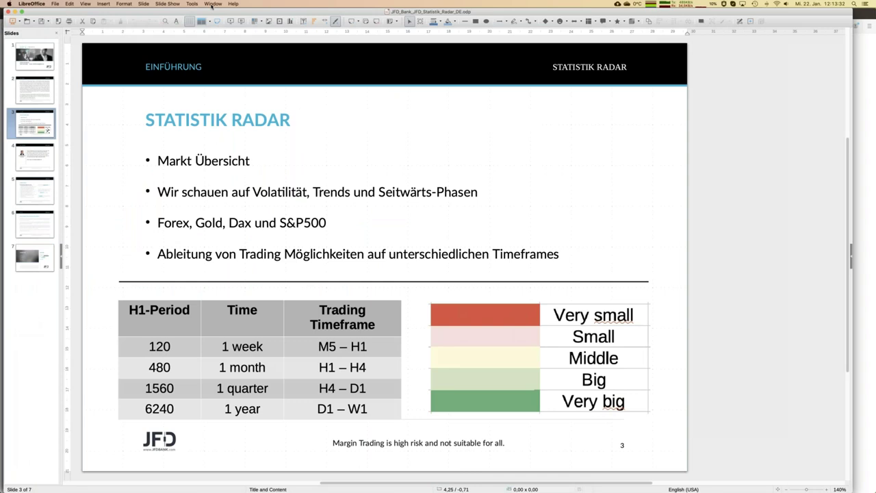
{"action": "left_click", "coordinate": [212, 4]}
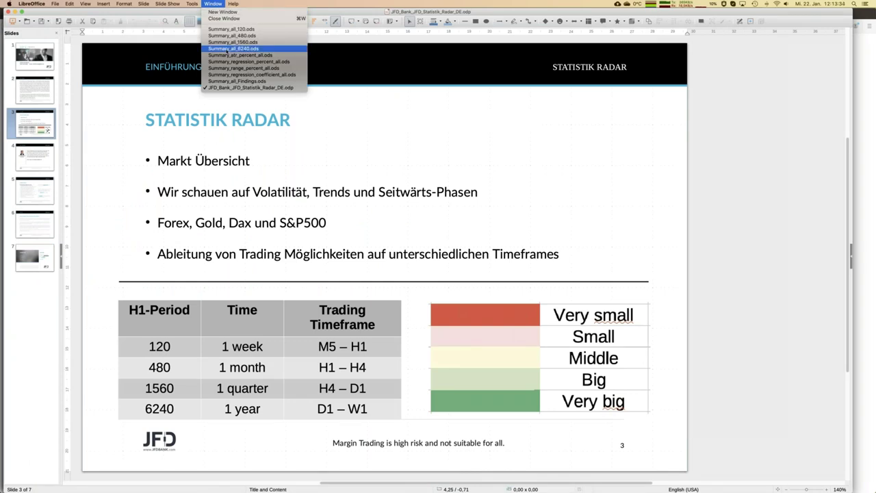
{"action": "left_click", "coordinate": [226, 52]}
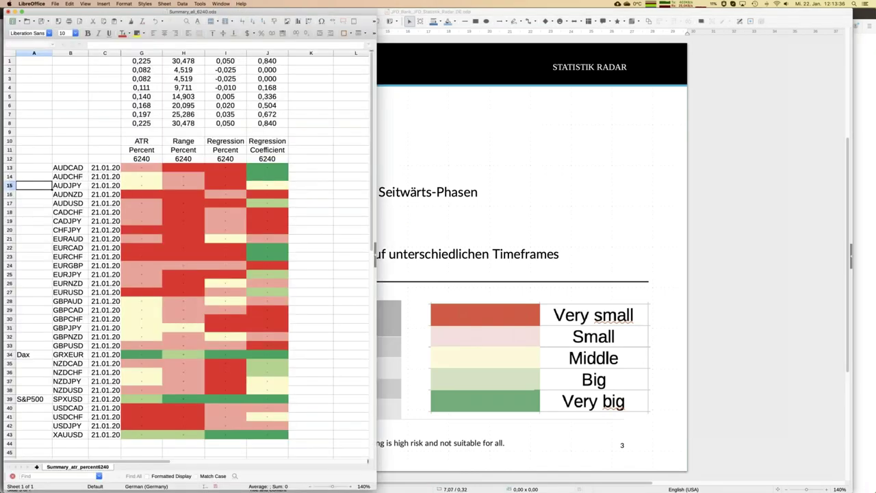
{"action": "left_click", "coordinate": [220, 3]}
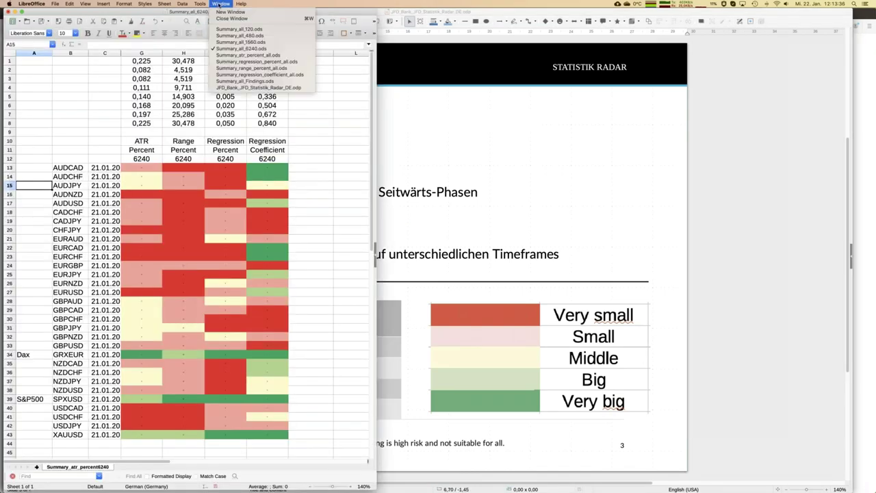
{"action": "left_click", "coordinate": [245, 82]}
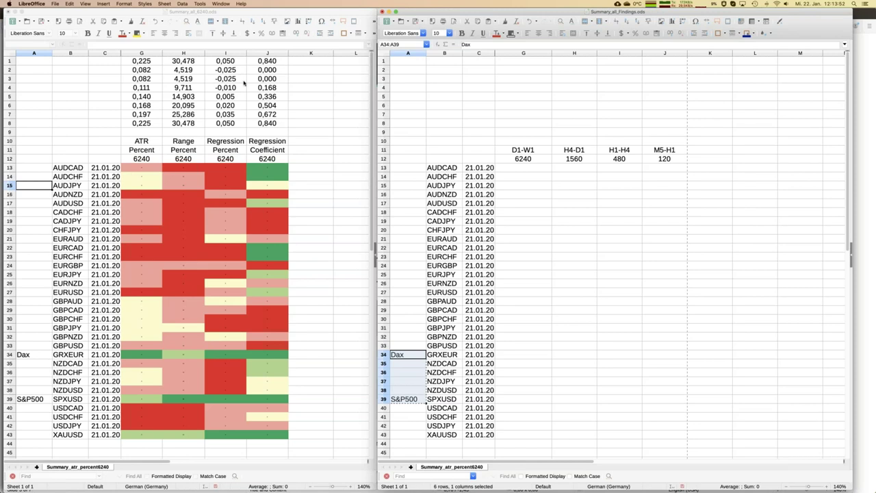
Step: Locate the XAUUSD, Dax and S&P500 rows in the Summary_all_6240 sheet
{"action": "left_click", "coordinate": [542, 250]}
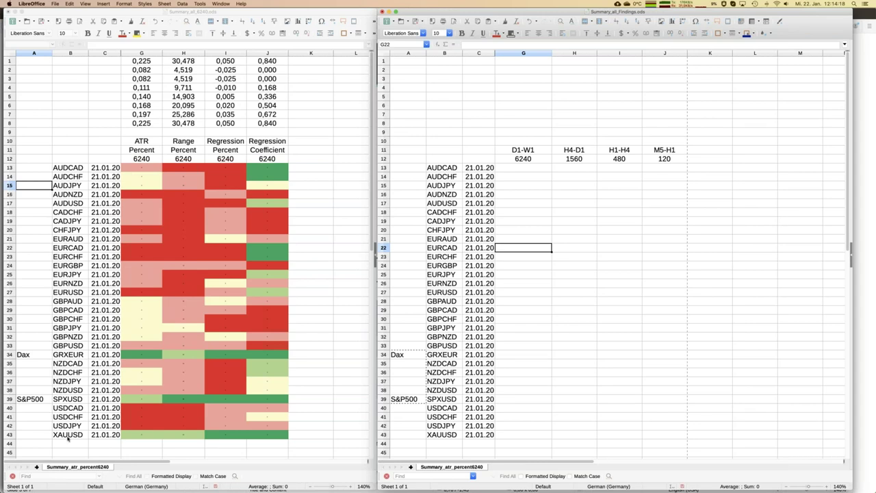
{"action": "left_click", "coordinate": [69, 436]}
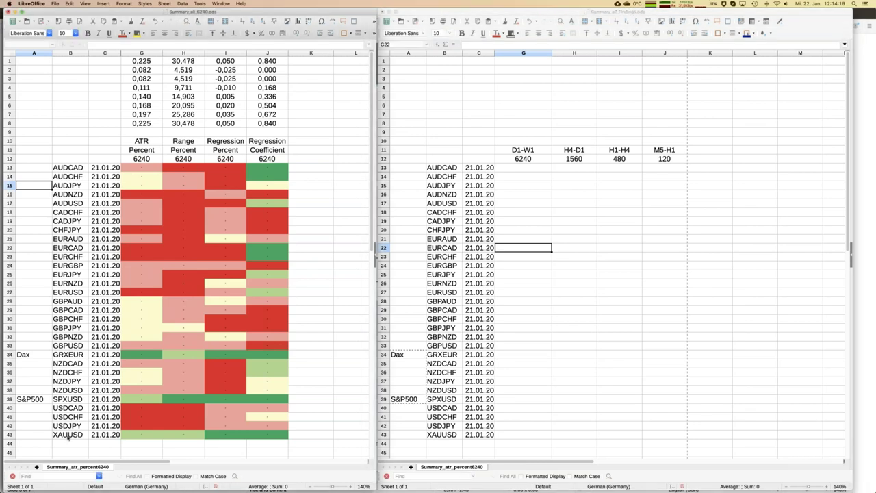
{"action": "left_click", "coordinate": [41, 356]}
{"action": "left_click", "coordinate": [34, 399]}
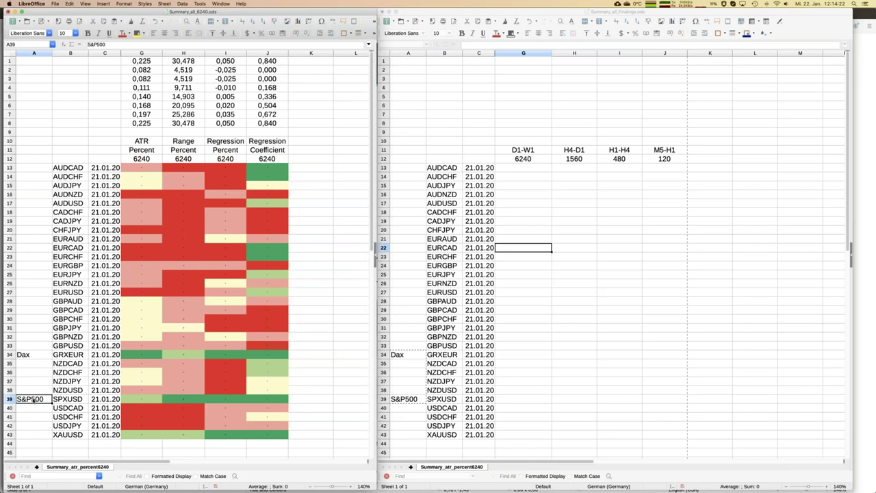
{"action": "left_click", "coordinate": [72, 355]}
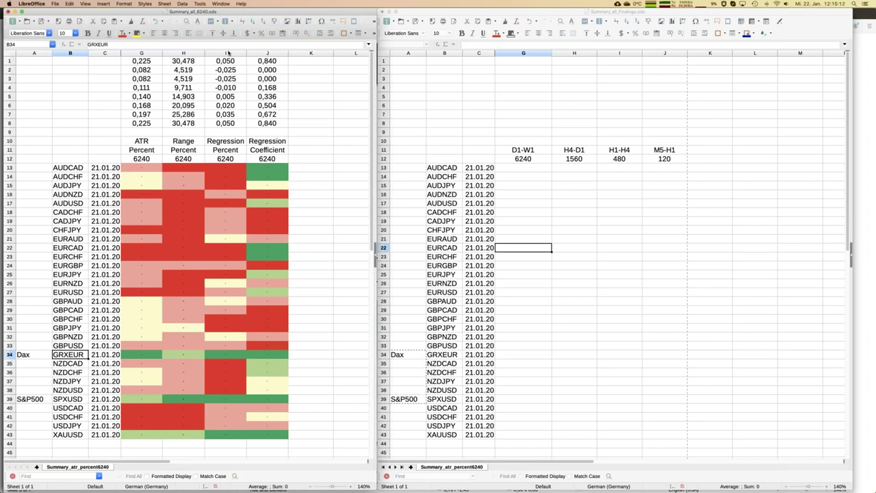
Step: Examine the Regression Percent 6240 column from the Dax row down to XAUUSD
{"action": "left_click", "coordinate": [228, 53]}
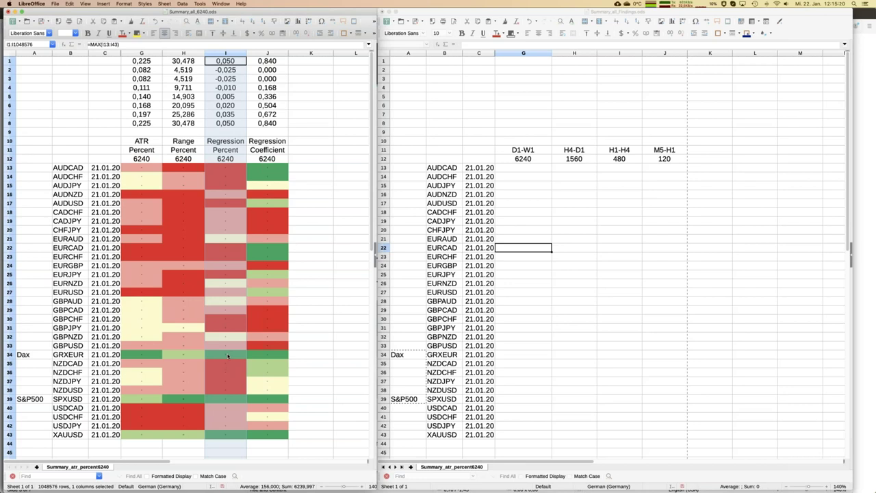
{"action": "left_click", "coordinate": [228, 355]}
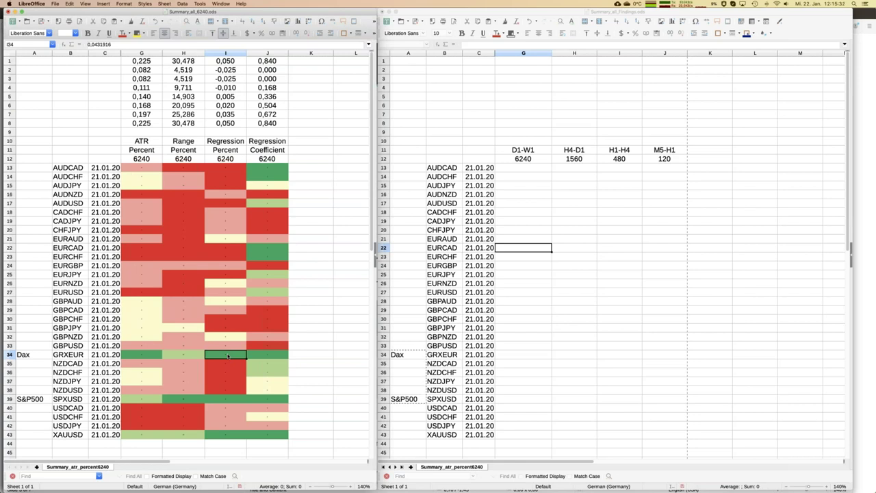
{"action": "key", "text": "Down"}
{"action": "key", "text": "Down"}
{"action": "key", "text": "Down"}
{"action": "key", "text": "Down"}
{"action": "key", "text": "Down"}
{"action": "key", "text": "Down"}
{"action": "key", "text": "Down"}
{"action": "key", "text": "Down"}
{"action": "key", "text": "Down"}
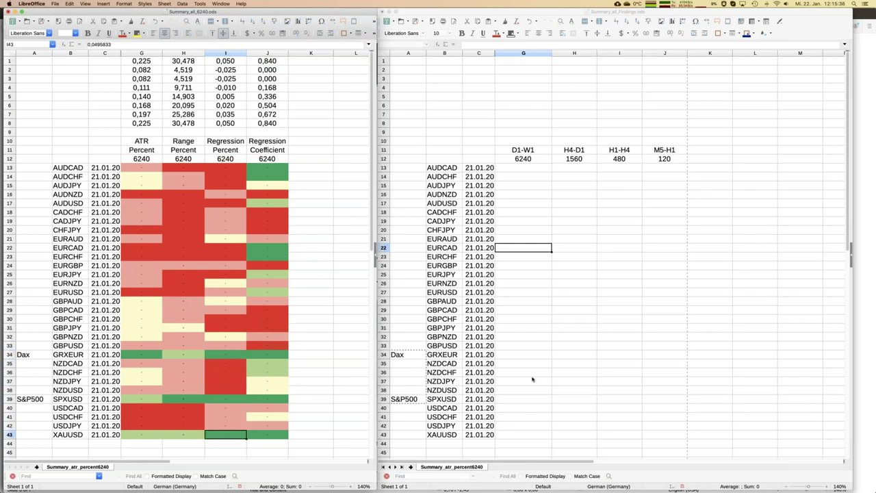
Step: Mark GRXEUR (Dax) and SPXUSD (S&P500) as Long in the findings sheet's D1-W1 6240 column
{"action": "left_click", "coordinate": [523, 354]}
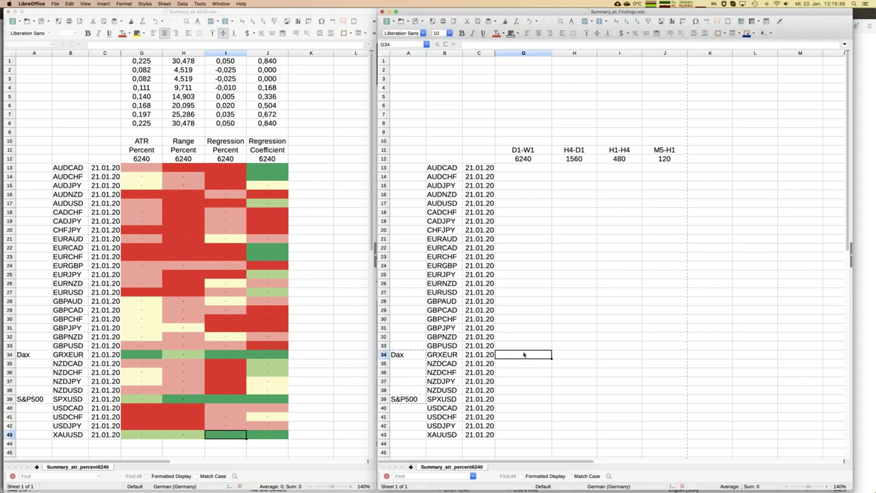
{"action": "type", "text": "Long"}
{"action": "key", "text": "Return"}
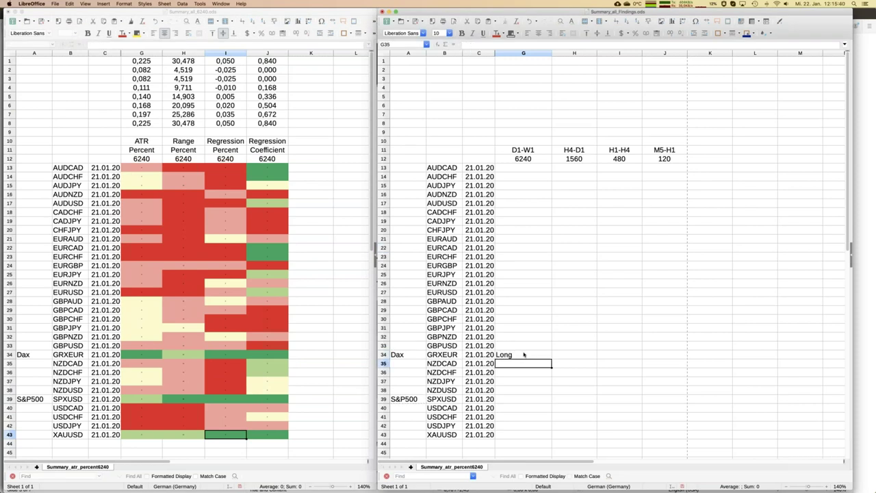
{"action": "key", "text": "Down"}
{"action": "key", "text": "Down"}
{"action": "key", "text": "Down"}
{"action": "key", "text": "Down"}
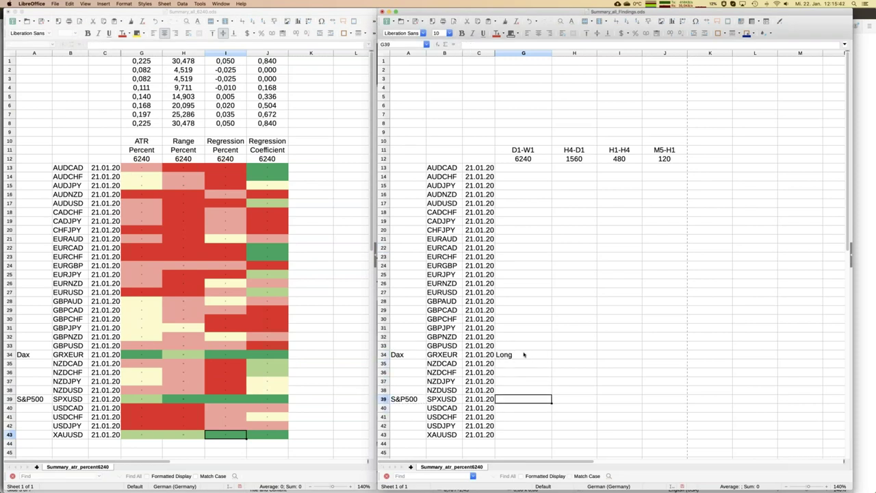
{"action": "type", "text": "Long"}
{"action": "key", "text": "Return"}
Step: Mark XAUUSD as Long in the findings sheet's D1-W1 6240 column
{"action": "key", "text": "Down"}
{"action": "key", "text": "Down"}
{"action": "key", "text": "Down"}
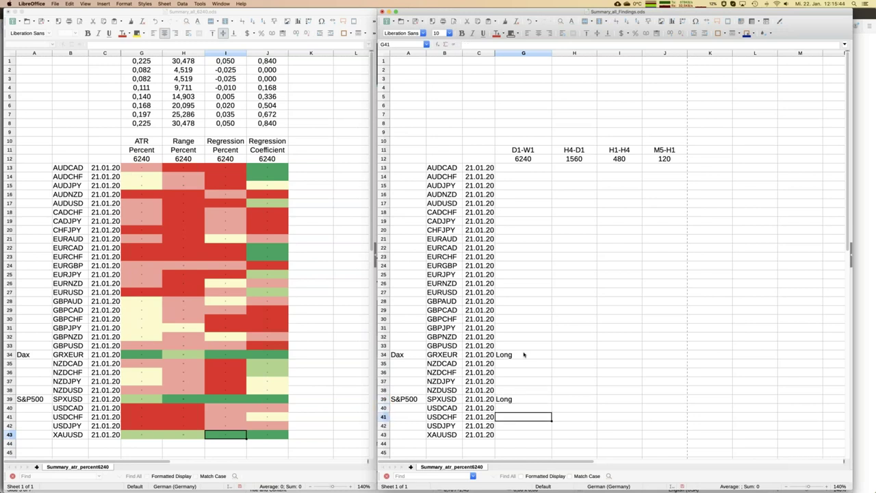
{"action": "type", "text": "Long"}
{"action": "key", "text": "Return"}
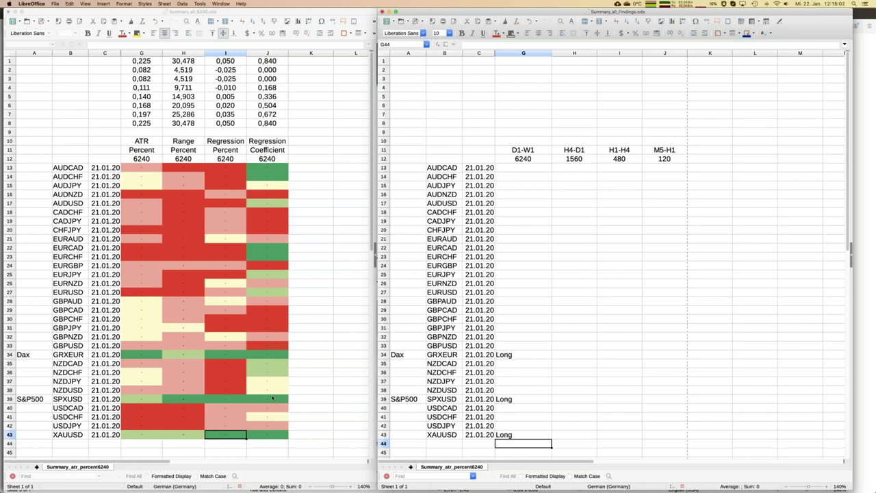
Step: Check the S&P500 Regression Coefficient 6240, and AUDCAD's Regression Percent and Coefficient values
{"action": "left_click", "coordinate": [272, 399]}
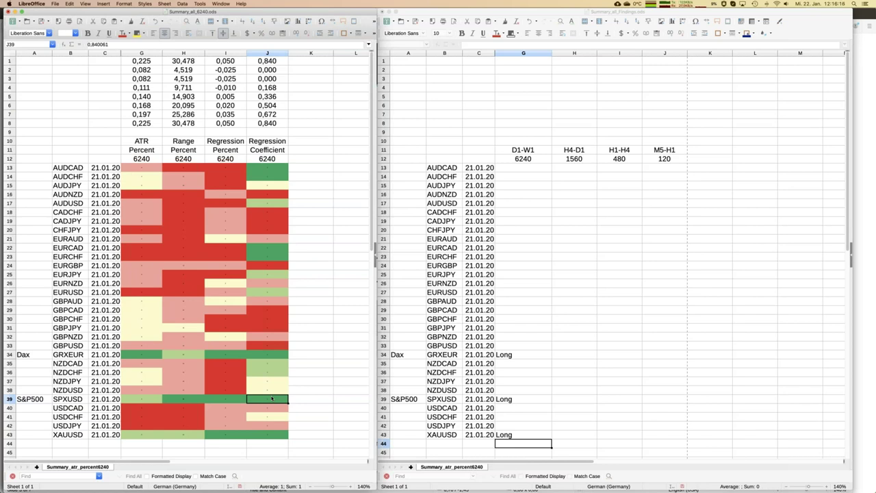
{"action": "left_click", "coordinate": [236, 169]}
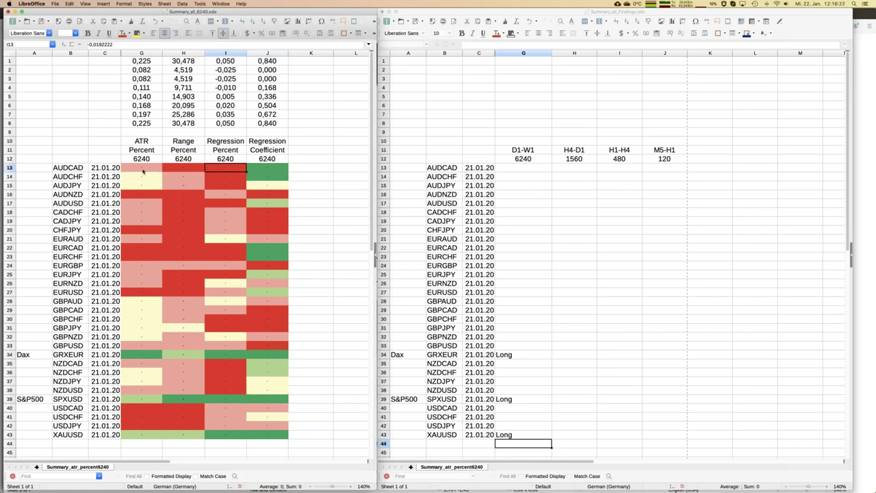
{"action": "left_click", "coordinate": [271, 170]}
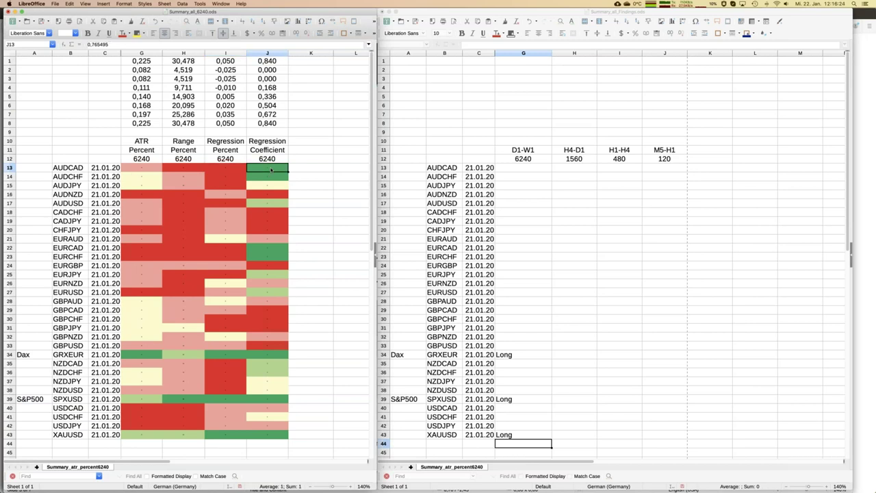
{"action": "left_click", "coordinate": [234, 171]}
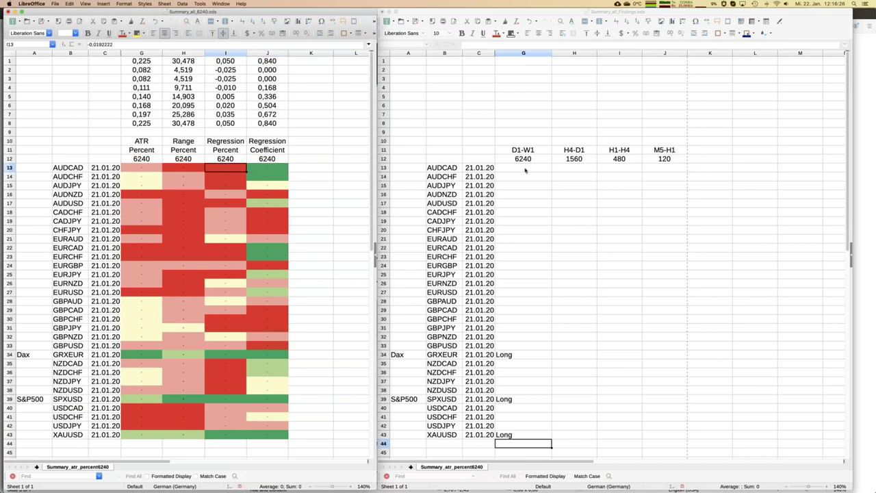
Step: Enter Short for AUDCAD in the D1-W1 6240 column and copy it to AUDCHF and AUDJPY
{"action": "left_click", "coordinate": [526, 170]}
{"action": "type", "text": "Short"}
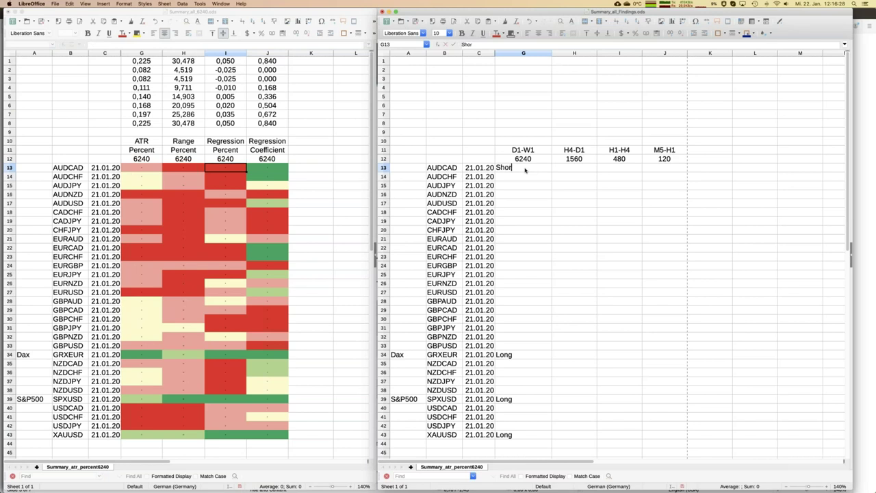
{"action": "key", "text": "Return"}
{"action": "key", "text": "Up"}
{"action": "key", "text": "ctrl+c"}
{"action": "key", "text": "Down"}
{"action": "key", "text": "ctrl+v"}
{"action": "key", "text": "Down"}
{"action": "key", "text": "ctrl+v"}
Step: Paste the copied Short entry into the D1-W1 6240 cells for EURCAD and EURCHF
{"action": "key", "text": "Down"}
{"action": "key", "text": "Down"}
{"action": "key", "text": "Down"}
{"action": "key", "text": "Down"}
{"action": "key", "text": "Down"}
{"action": "key", "text": "Down"}
{"action": "key", "text": "Down"}
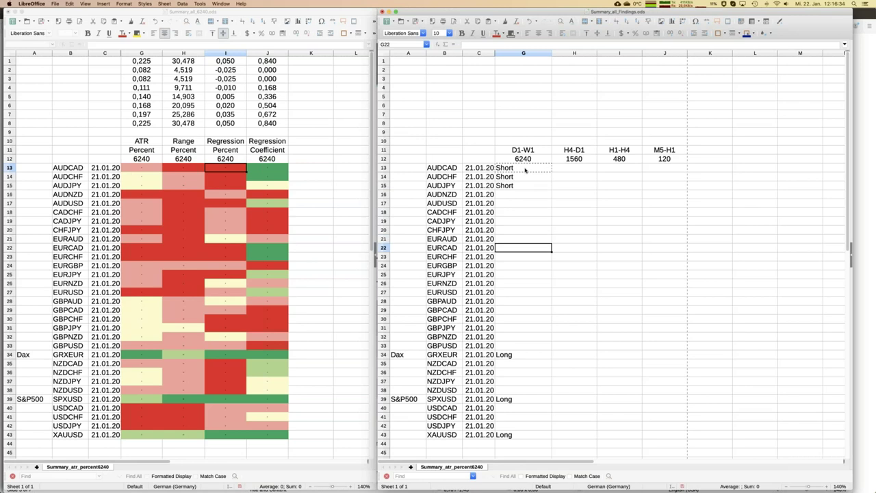
{"action": "key", "text": "ctrl+v"}
{"action": "key", "text": "Down"}
{"action": "key", "text": "ctrl+v"}
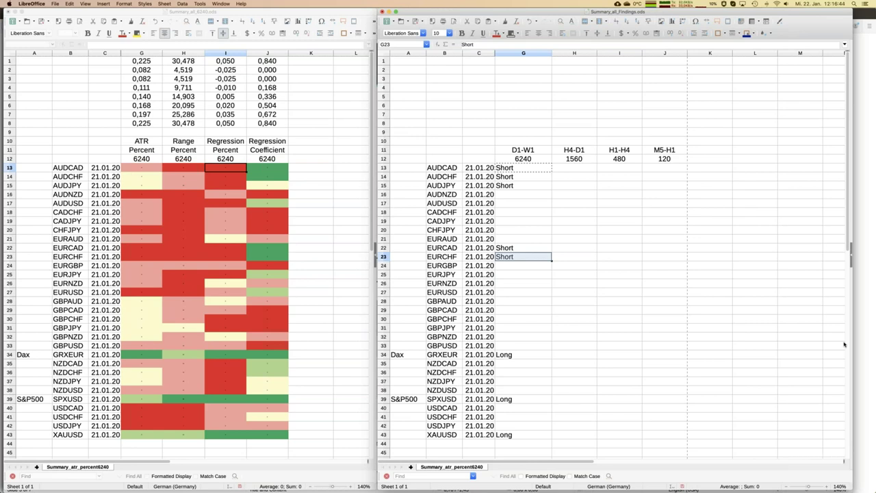
Step: Bring up Summary_all_1560.ods in place of the 6240 summary
{"action": "left_click", "coordinate": [223, 4]}
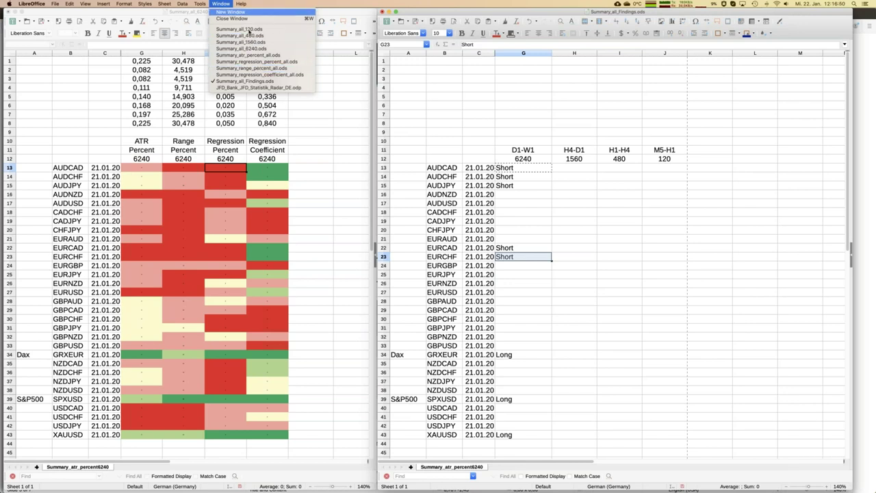
{"action": "key", "text": "Escape"}
{"action": "left_click", "coordinate": [224, 4]}
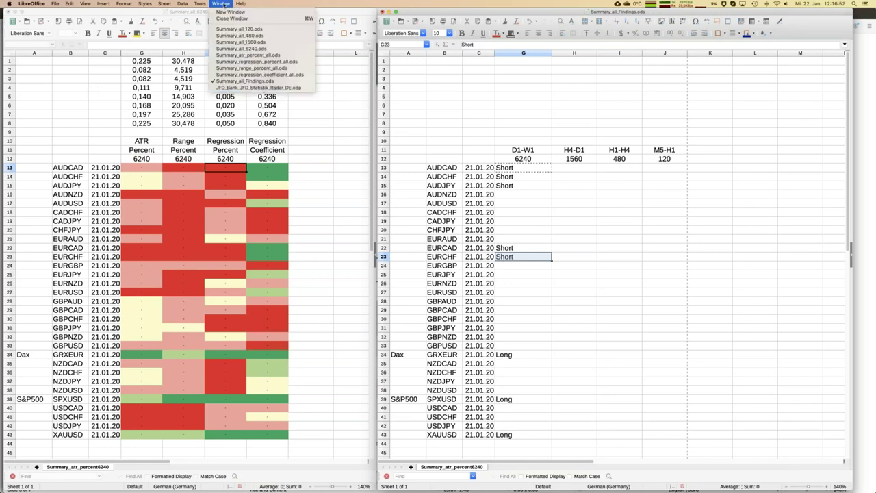
{"action": "left_click", "coordinate": [245, 43]}
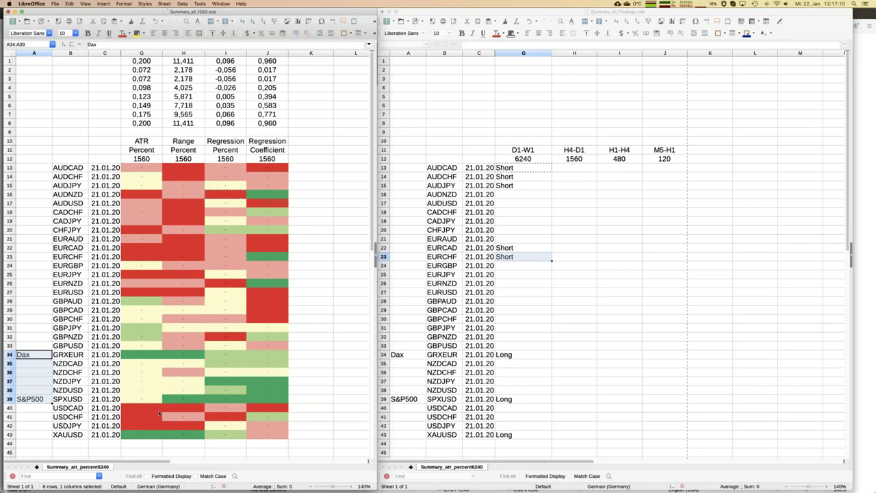
Step: Check XAUUSD's ATR Percent 1560 and mark it as Long in the findings sheet's H4-D1 1560 column
{"action": "left_click", "coordinate": [139, 436]}
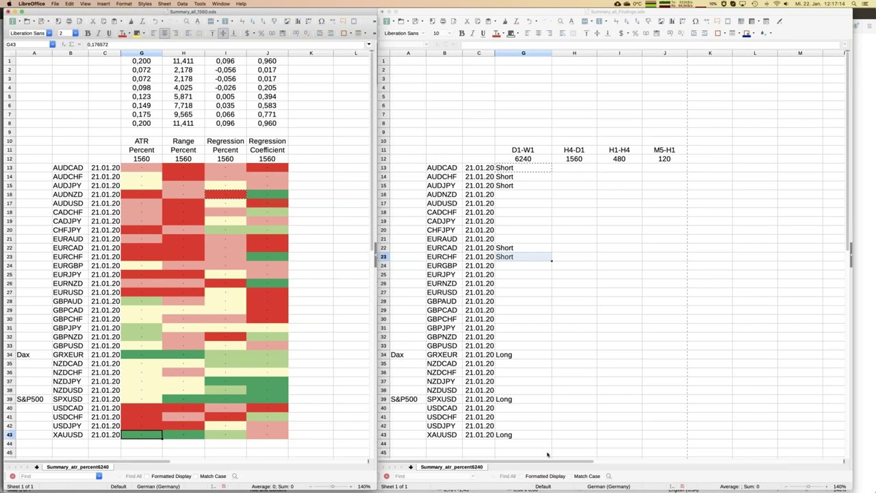
{"action": "left_click", "coordinate": [572, 438]}
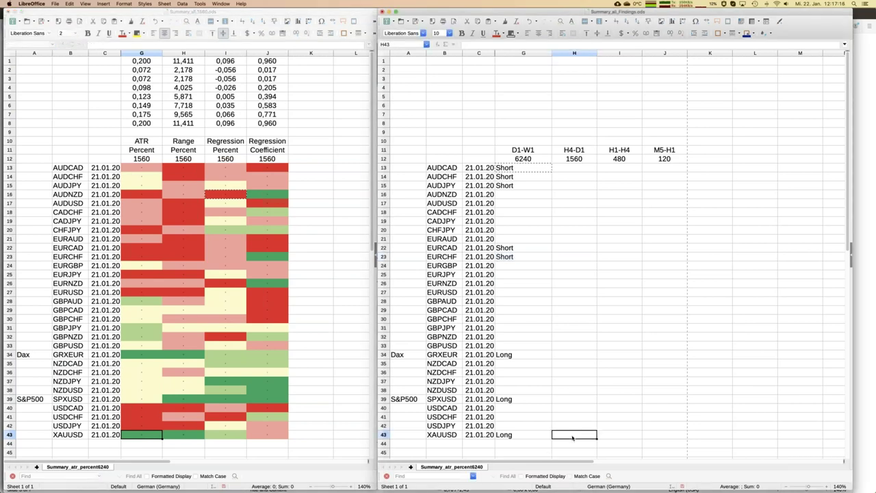
{"action": "type", "text": "Long"}
{"action": "key", "text": "Return"}
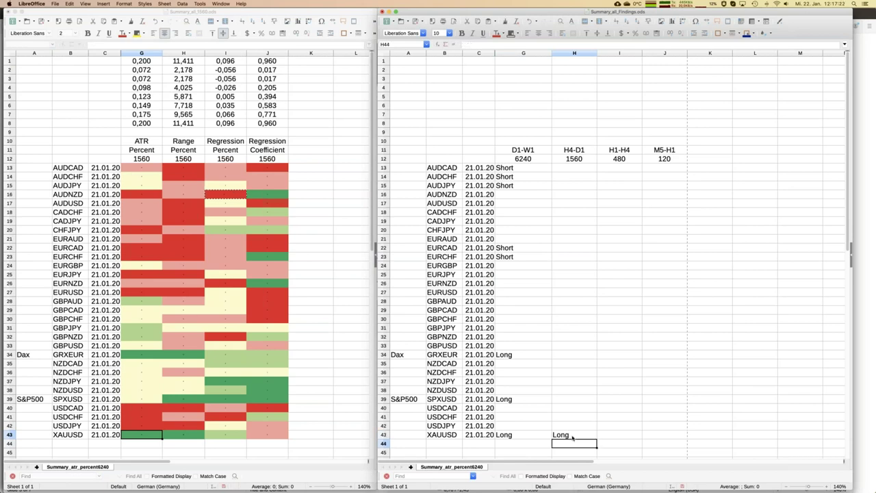
Step: Mark SPXUSD (S&P500) as Long in the findings sheet's H4-D1 1560 column
{"action": "key", "text": "Up"}
{"action": "key", "text": "Up"}
{"action": "key", "text": "Up"}
{"action": "key", "text": "Up"}
{"action": "key", "text": "Up"}
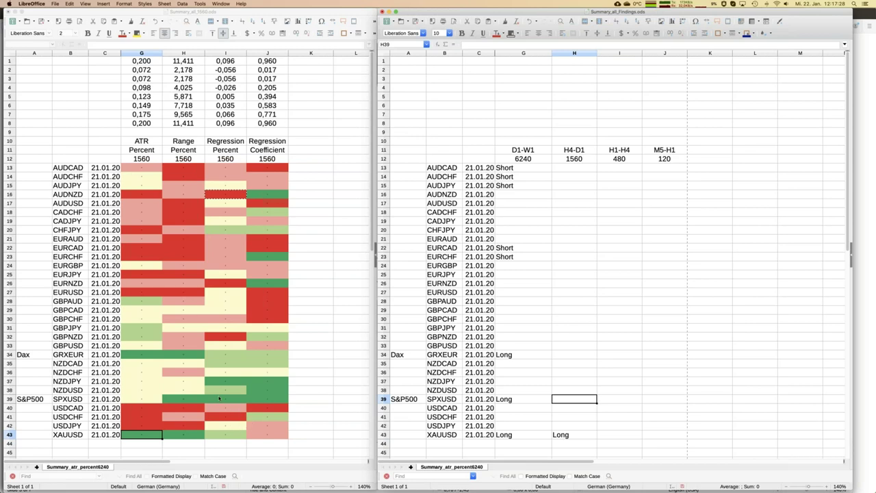
{"action": "type", "text": "Long"}
{"action": "key", "text": "Return"}
{"action": "key", "text": "Down"}
{"action": "key", "text": "Down"}
{"action": "key", "text": "Down"}
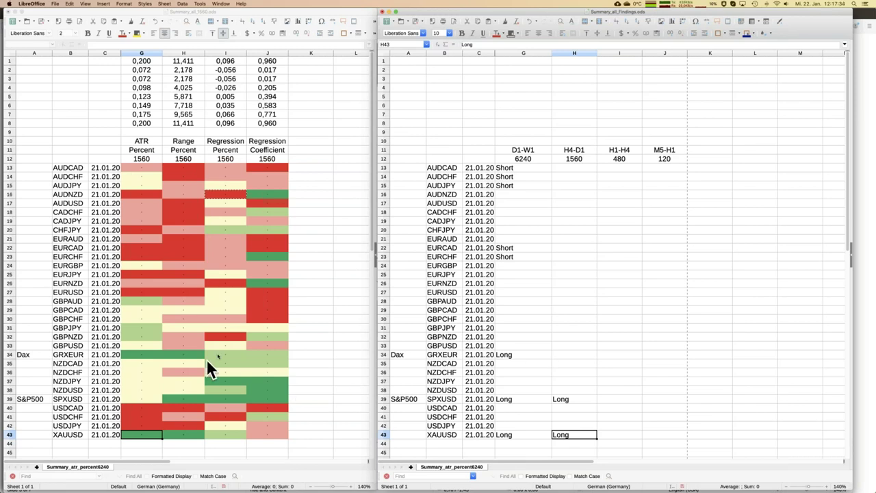
Step: Mark GRXEUR (Dax) as Long in the findings sheet's H4-D1 1560 column
{"action": "left_click", "coordinate": [580, 353]}
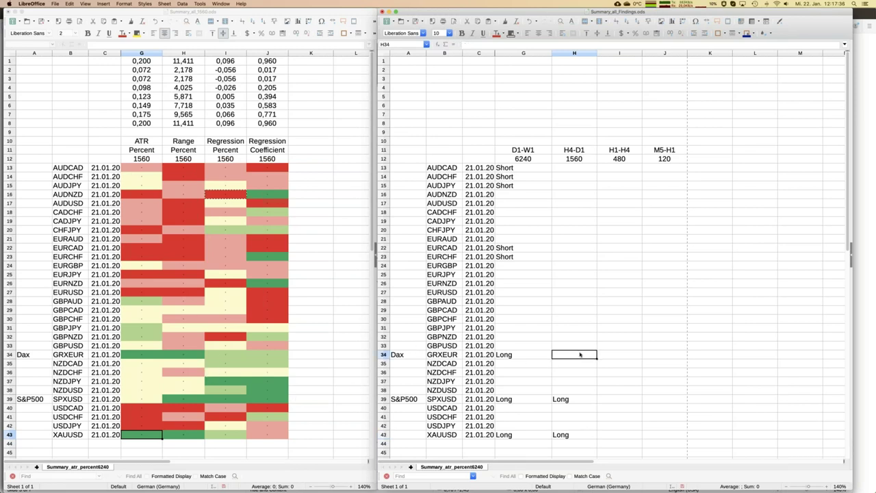
{"action": "type", "text": "Long"}
{"action": "key", "text": "Return"}
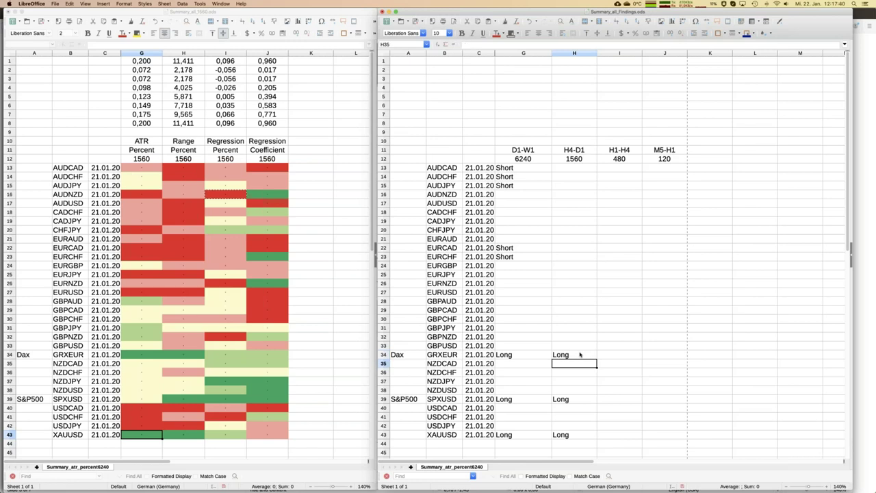
Step: Check XAUUSD's Regression Coefficient 1560 and clear its Long entry from the findings sheet's H4-D1 1560 column
{"action": "left_click", "coordinate": [260, 435]}
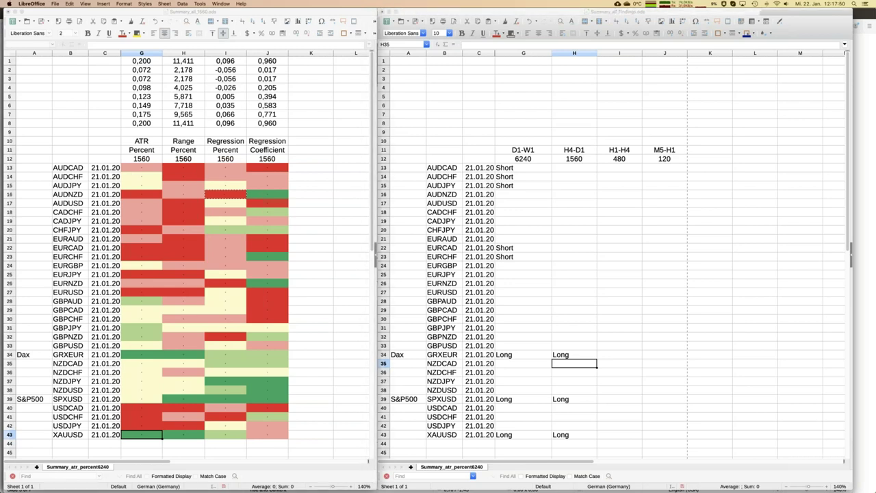
{"action": "left_click", "coordinate": [574, 435]}
{"action": "key", "text": "Delete"}
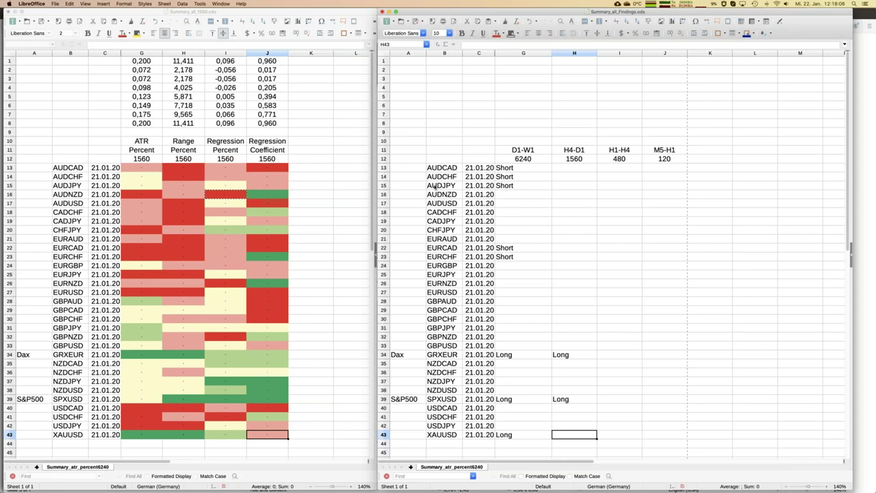
Step: Mark AUDNZD and EURNZD as Short in the findings sheet's H4-D1 1560 column
{"action": "left_click", "coordinate": [584, 194]}
{"action": "type", "text": "Short"}
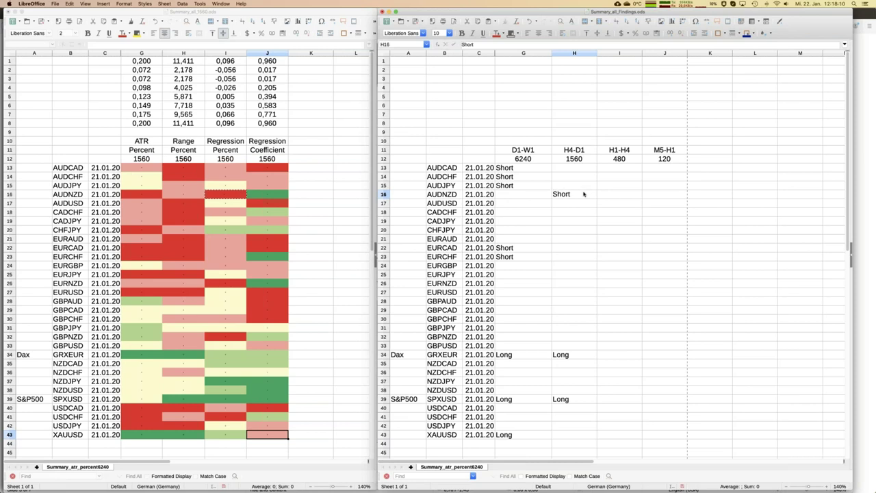
{"action": "key", "text": "Return"}
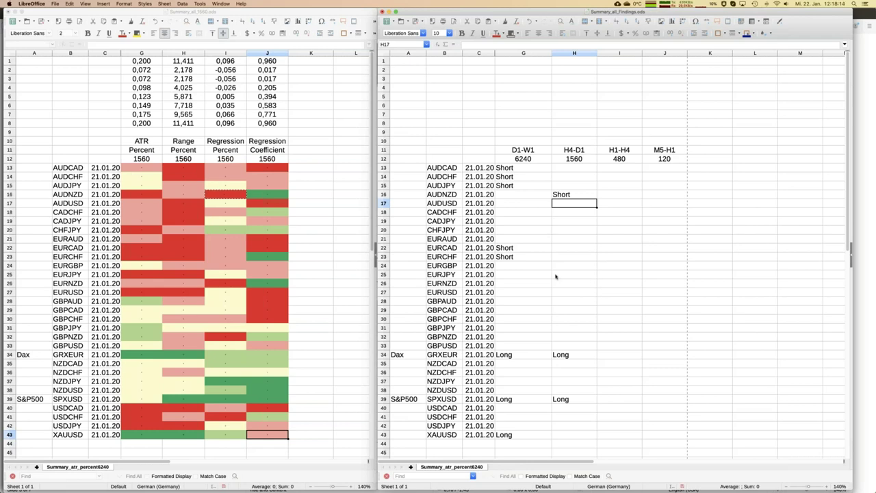
{"action": "left_click", "coordinate": [577, 283]}
{"action": "type", "text": "Short"}
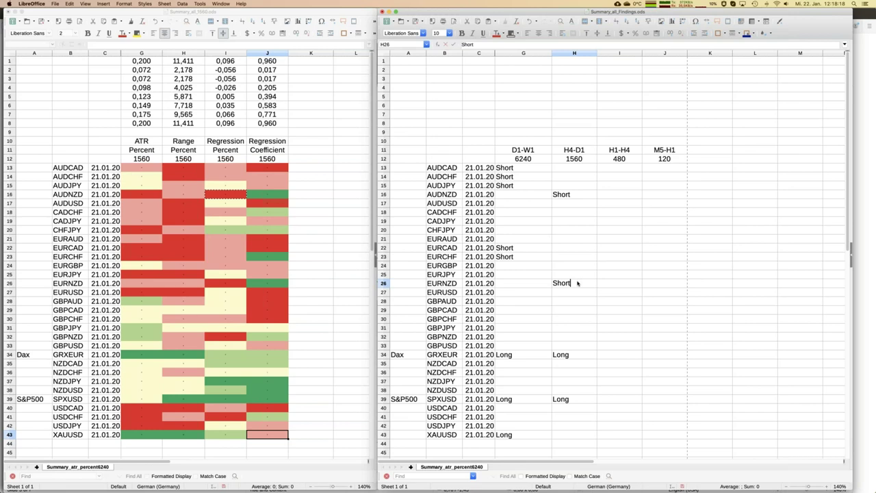
{"action": "key", "text": "Return"}
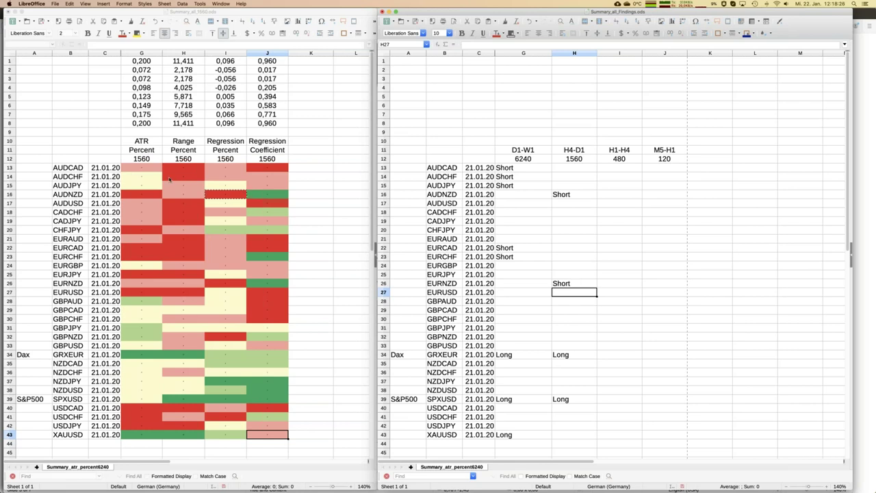
Step: Compare the ATR Percent 1560 values of AUDCAD, XAUUSD, GRXEUR and the GBP pairs
{"action": "left_click", "coordinate": [147, 171]}
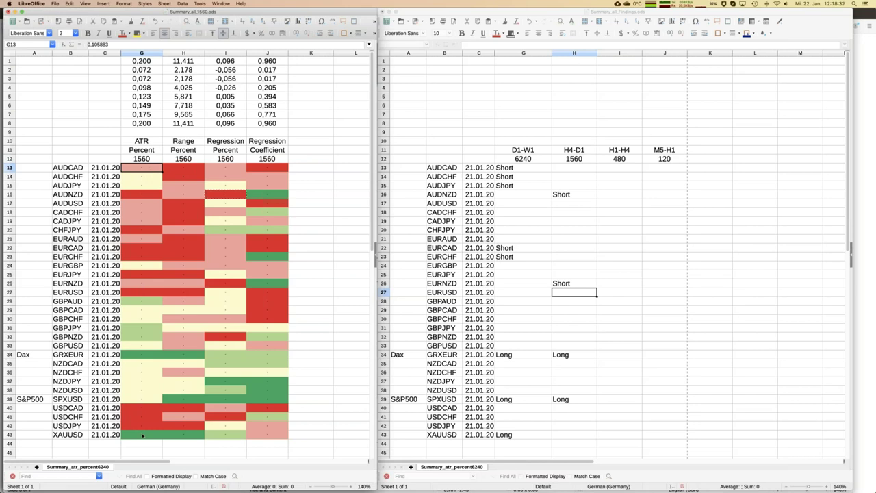
{"action": "left_click", "coordinate": [142, 433]}
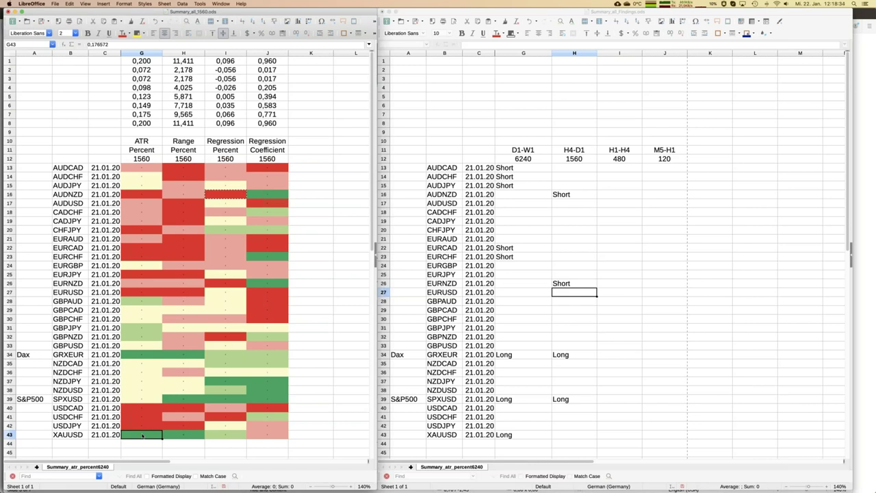
{"action": "left_click", "coordinate": [134, 353]}
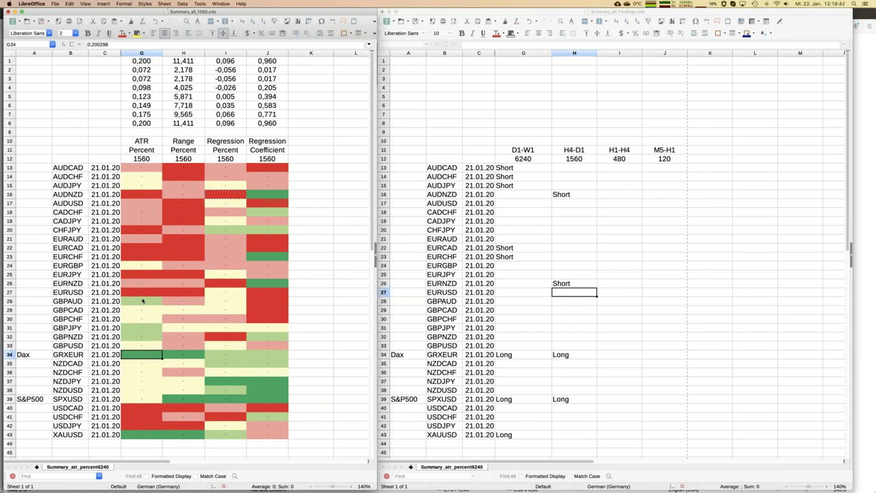
{"action": "left_click", "coordinate": [142, 301]}
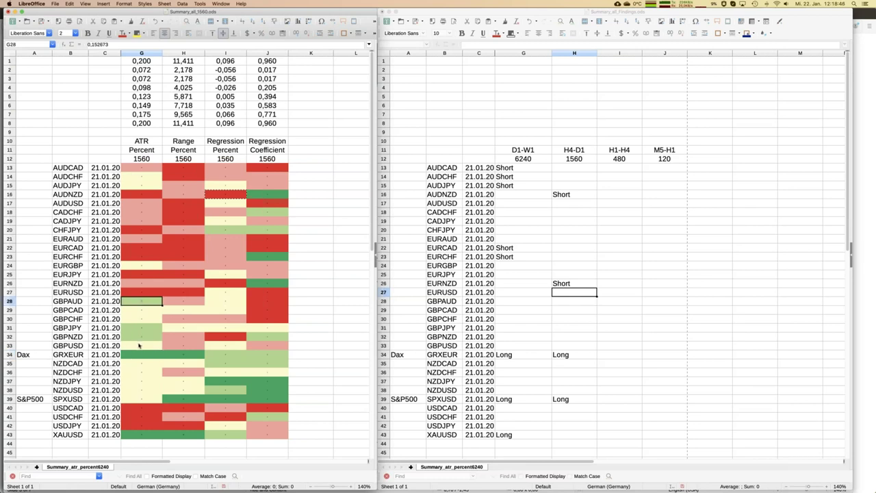
{"action": "left_click", "coordinate": [139, 345], "text": "shift"}
{"action": "left_click", "coordinate": [145, 332]}
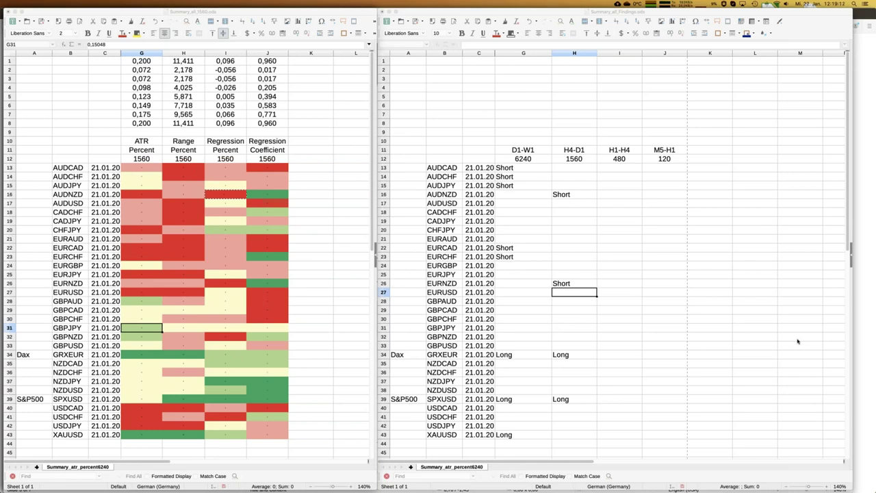
Step: Examine the Regression Percent and Regression Coefficient 1560 columns, including AUDCAD's value in each
{"action": "left_click", "coordinate": [239, 52]}
{"action": "key", "text": "shift+Right"}
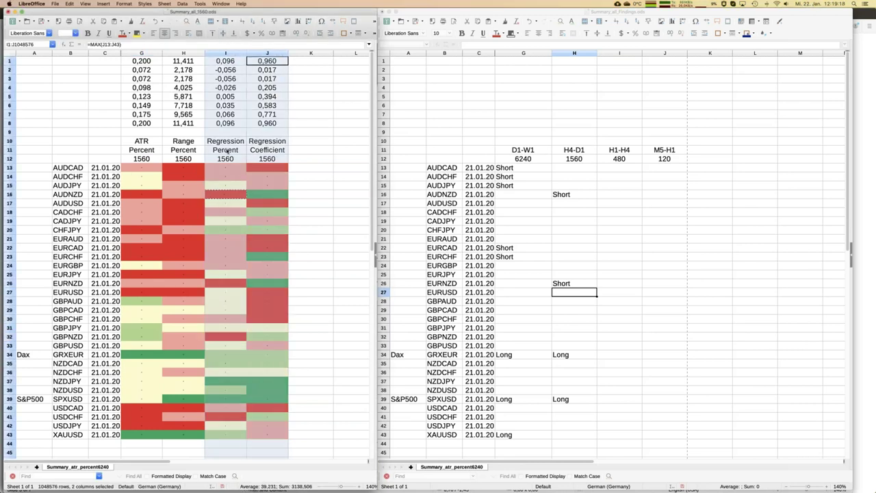
{"action": "left_click", "coordinate": [225, 169]}
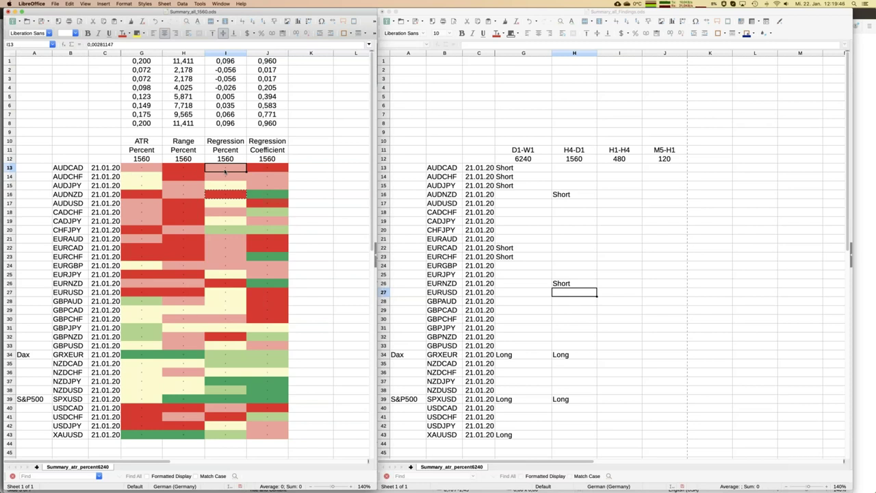
{"action": "left_click", "coordinate": [276, 172]}
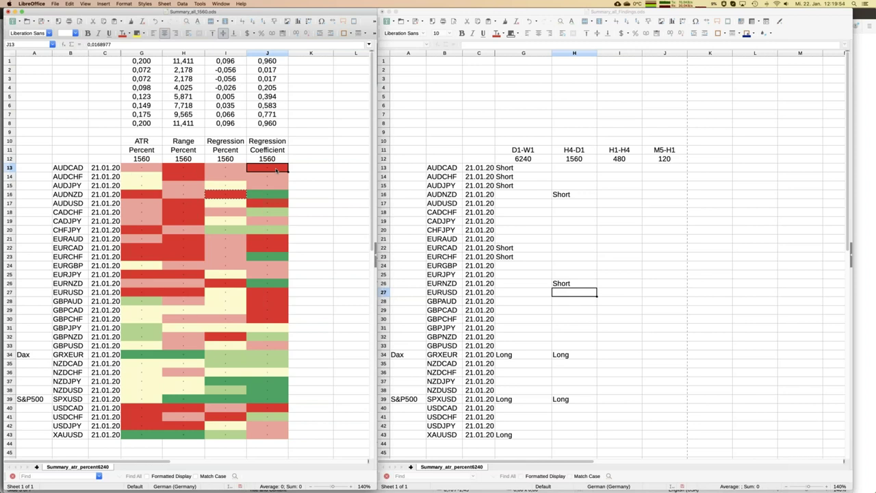
Step: Check NZDJPY's Regression Percent 1560 and mark it as Long in the findings sheet's H4-D1 1560 column
{"action": "left_click", "coordinate": [229, 380]}
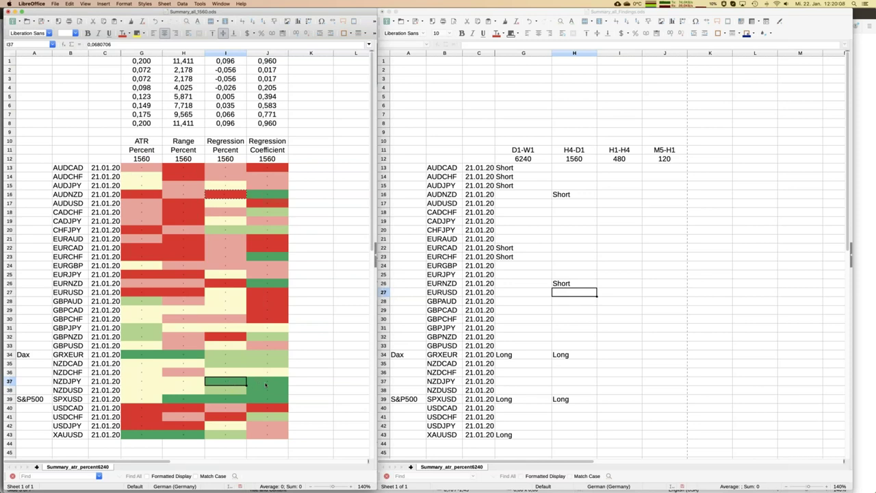
{"action": "left_click", "coordinate": [575, 383]}
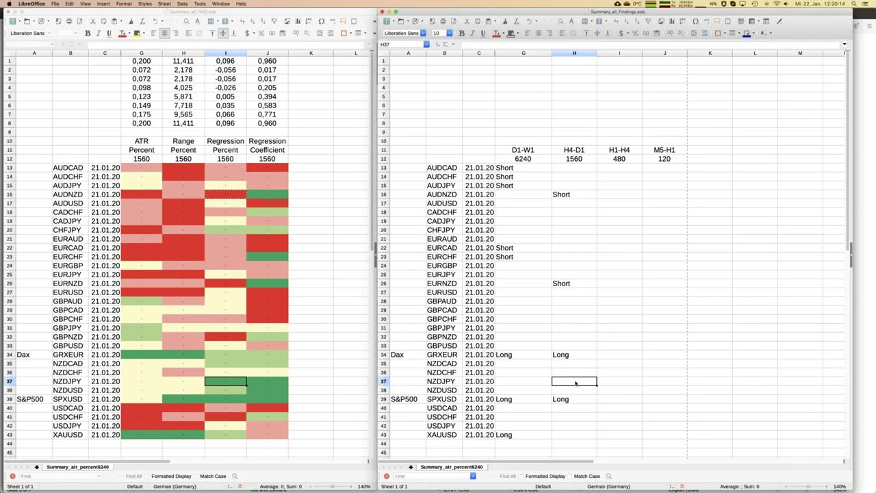
{"action": "type", "text": "Long"}
{"action": "key", "text": "Return"}
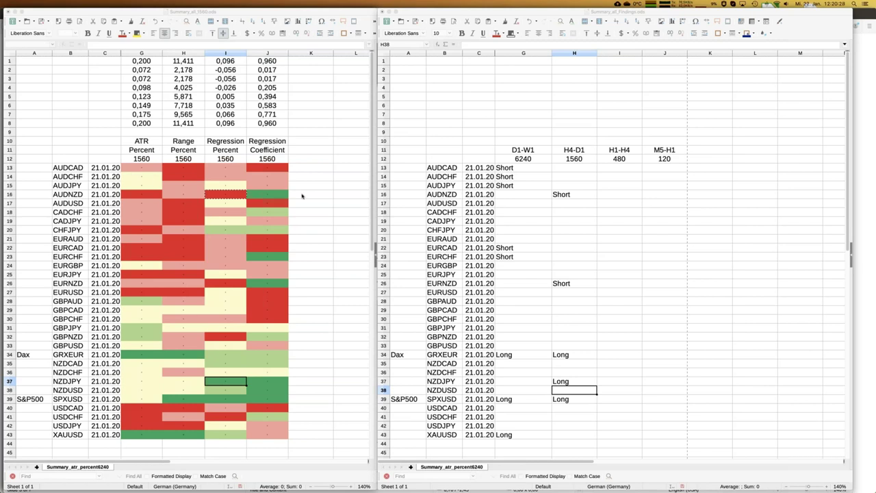
Step: Bring up Summary_all_480.ods in place of the 1560 summary
{"action": "left_click", "coordinate": [302, 196]}
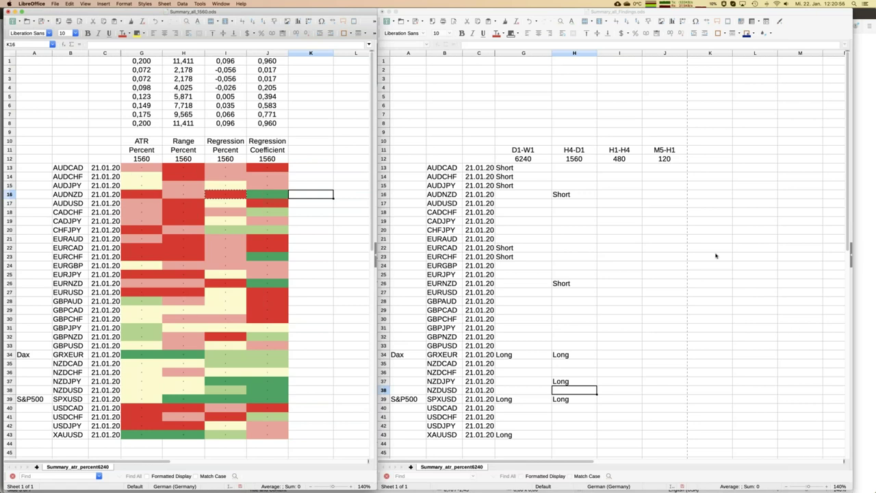
{"action": "left_click", "coordinate": [227, 5]}
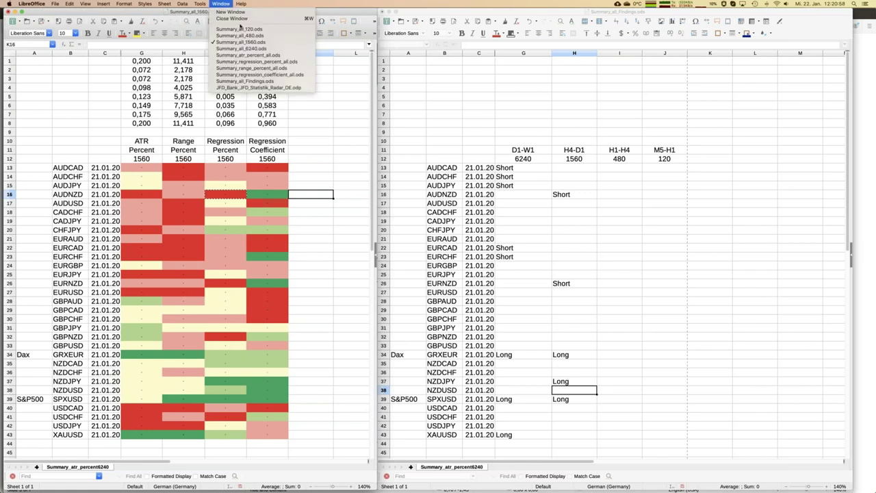
{"action": "left_click", "coordinate": [246, 36]}
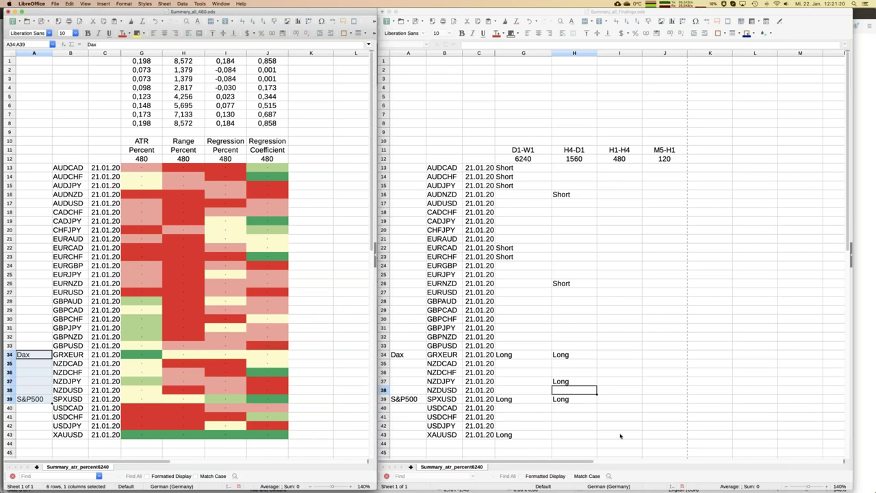
Step: Check XAUUSD's Regression Percent 480 and mark XAUUSD and SPXUSD as Long in the findings sheet's H1-H4 480 column
{"action": "left_click", "coordinate": [234, 436]}
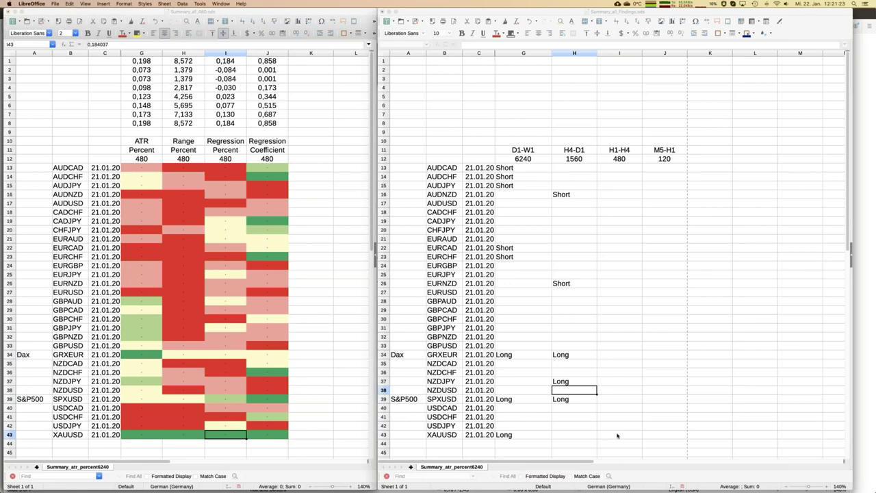
{"action": "left_click", "coordinate": [617, 435]}
{"action": "type", "text": "Long"}
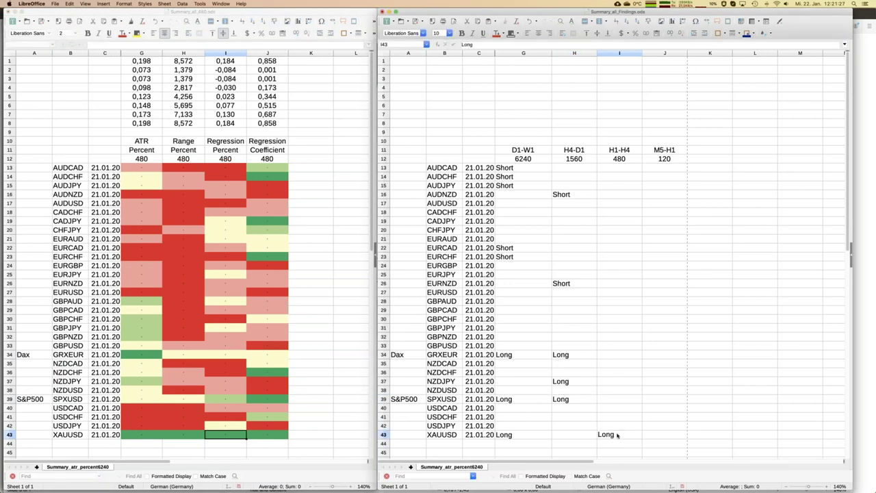
{"action": "key", "text": "Return"}
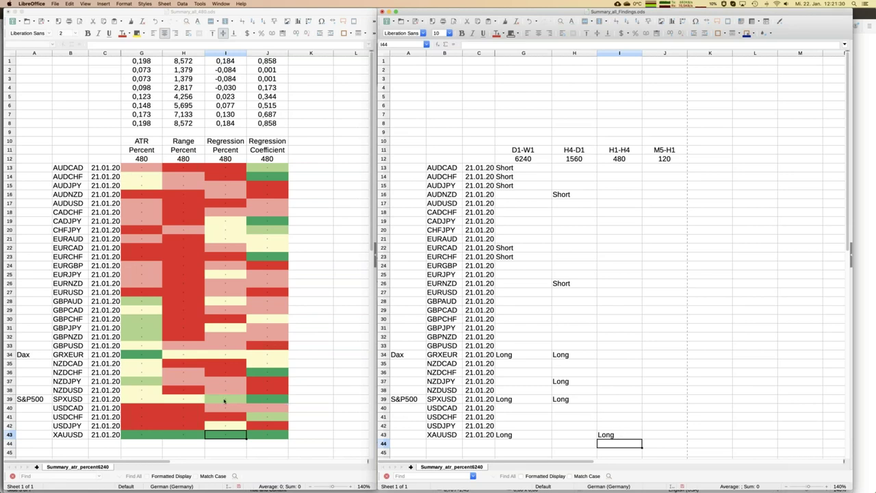
{"action": "left_click", "coordinate": [613, 400]}
{"action": "type", "text": "Long"}
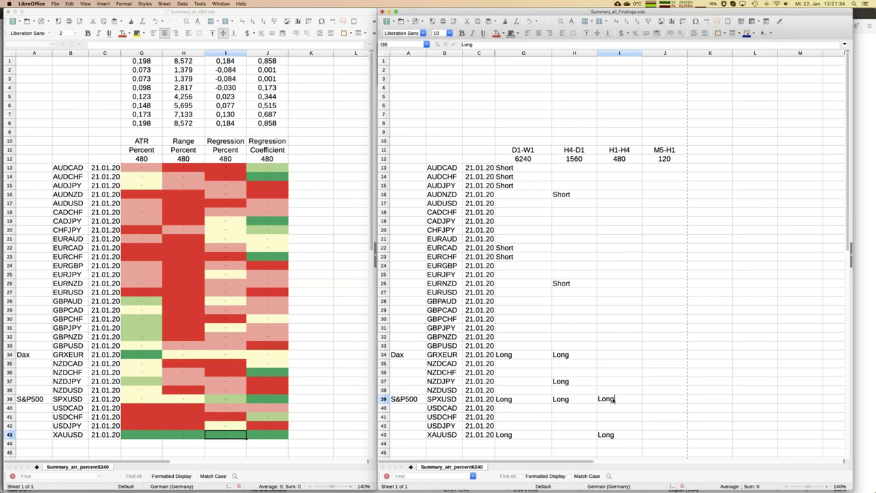
{"action": "key", "text": "Return"}
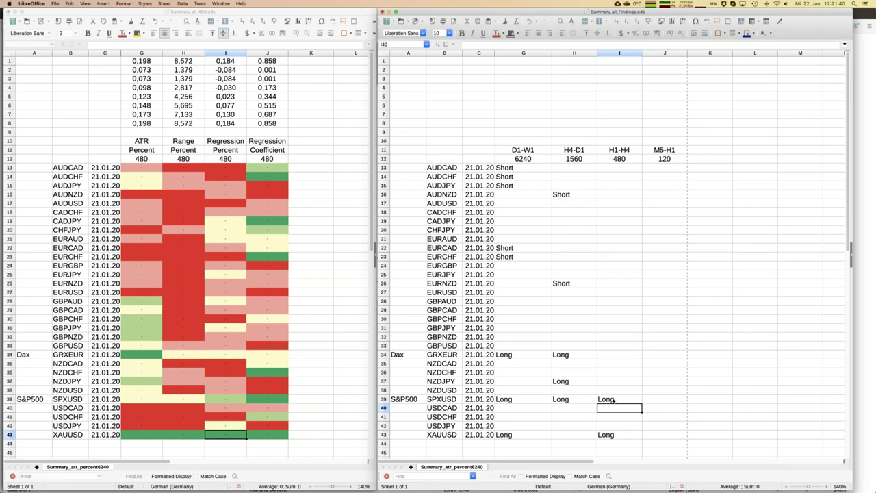
Step: Check AUDCHF's Regression Percent 480 and mark it as Short in the findings sheet's H1-H4 480 column
{"action": "key", "text": "Up"}
{"action": "key", "text": "Up"}
{"action": "key", "text": "Up"}
{"action": "key", "text": "Up"}
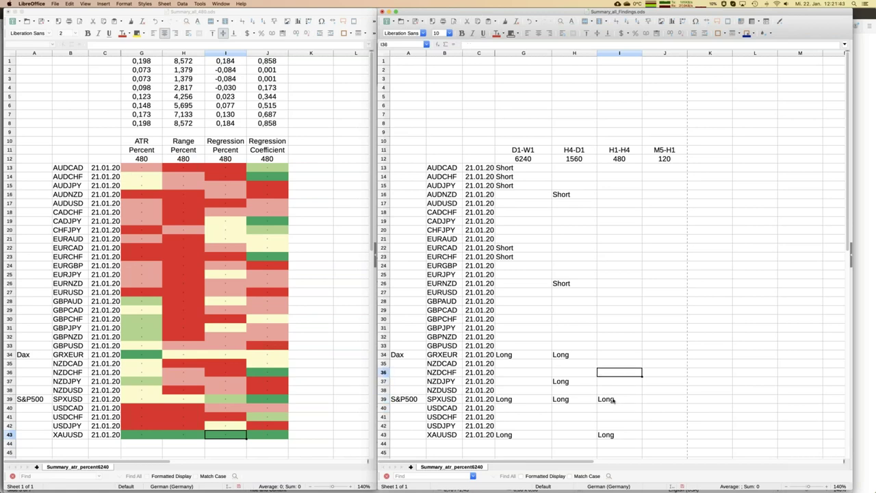
{"action": "left_click", "coordinate": [226, 176]}
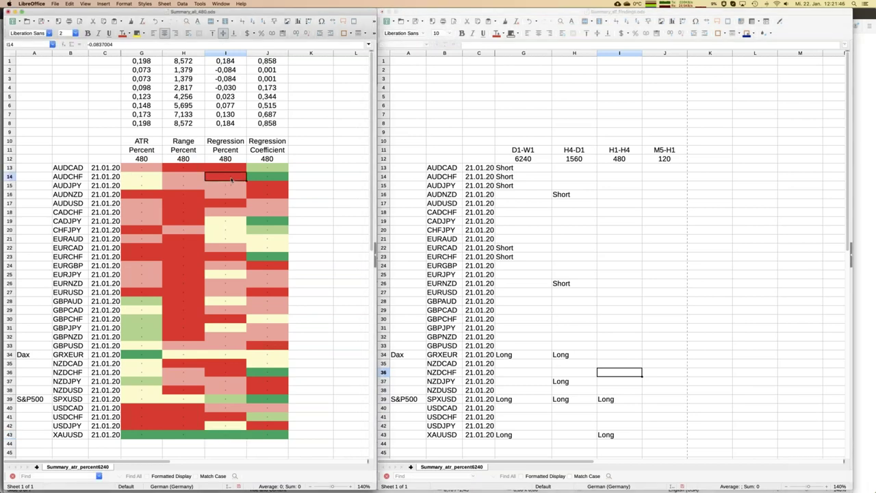
{"action": "left_click", "coordinate": [623, 179]}
{"action": "type", "text": "Short"}
{"action": "key", "text": "Return"}
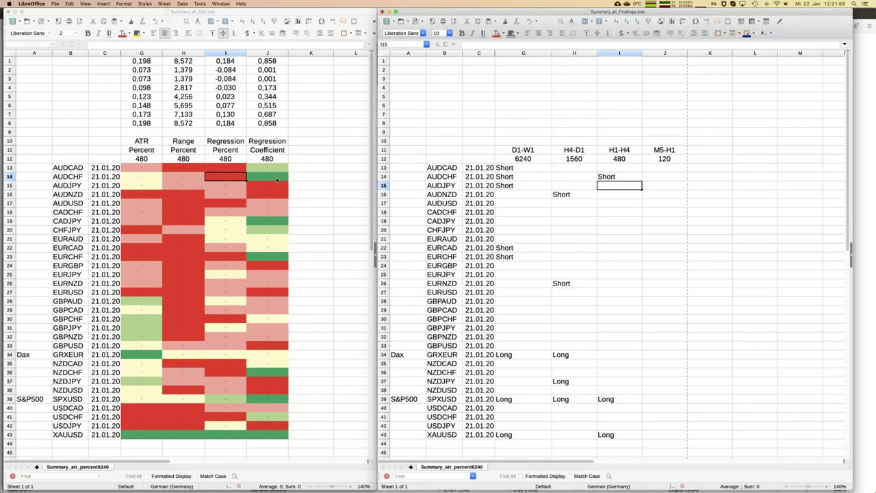
Step: Mark EURCHF and NZDCHF as Short in the findings sheet's H1-H4 480 column
{"action": "left_click", "coordinate": [624, 259]}
{"action": "type", "text": "Short"}
{"action": "key", "text": "Return"}
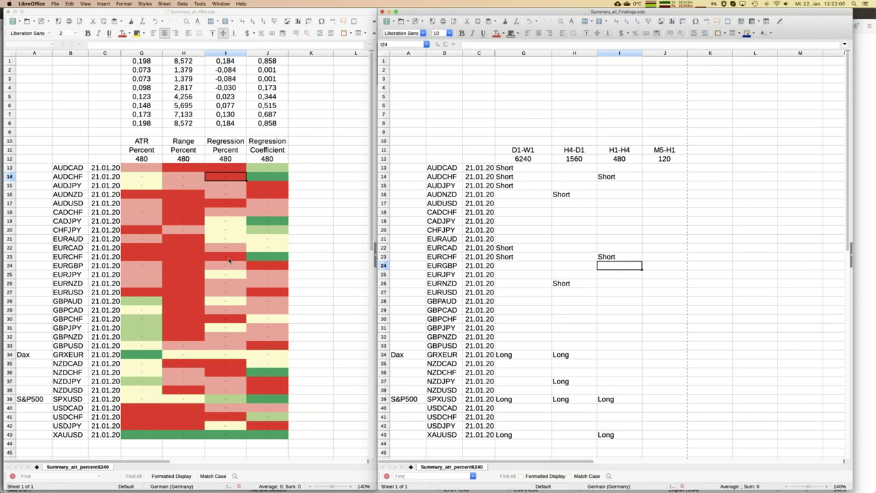
{"action": "left_click", "coordinate": [624, 372]}
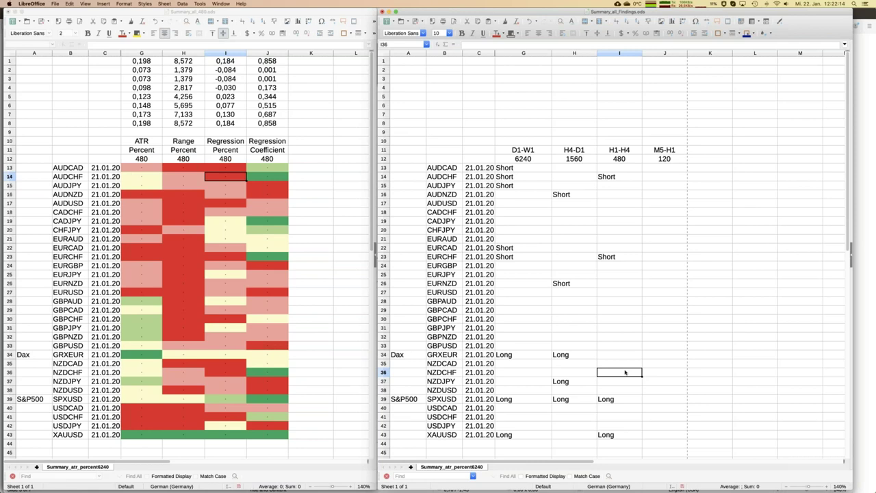
{"action": "type", "text": "Short"}
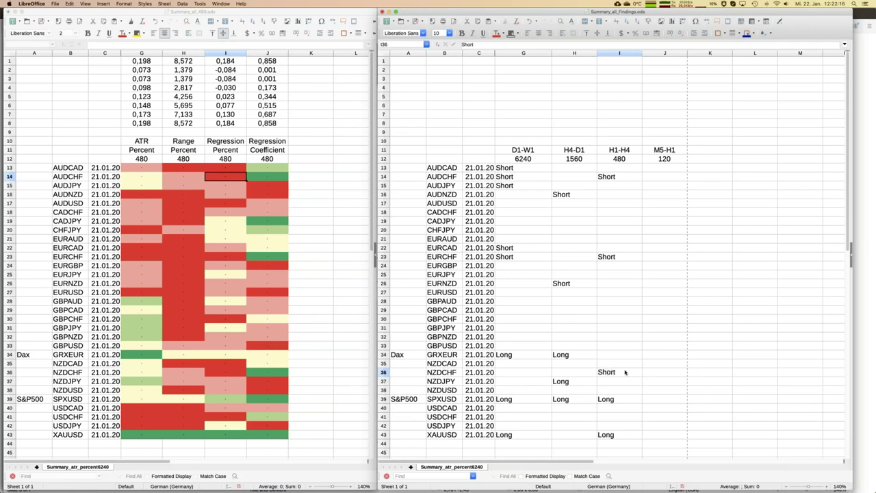
{"action": "key", "text": "Return"}
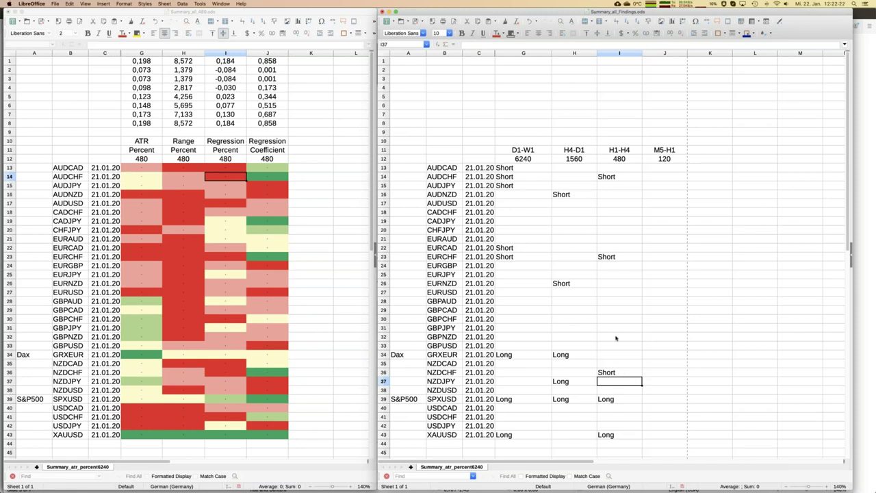
Step: Bring up Summary_all_120.ods in place of the 480 summary and check XAUUSD's ATR Percent and Regression Percent 120
{"action": "left_click", "coordinate": [221, 4]}
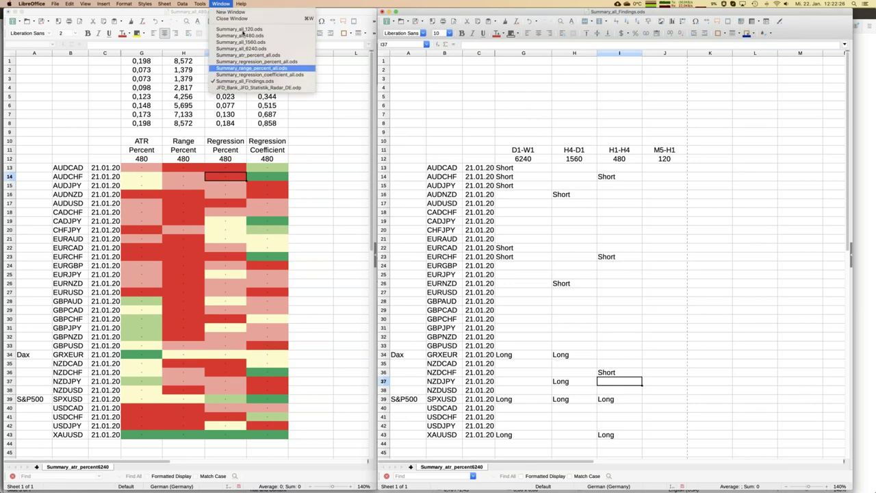
{"action": "left_click", "coordinate": [233, 29]}
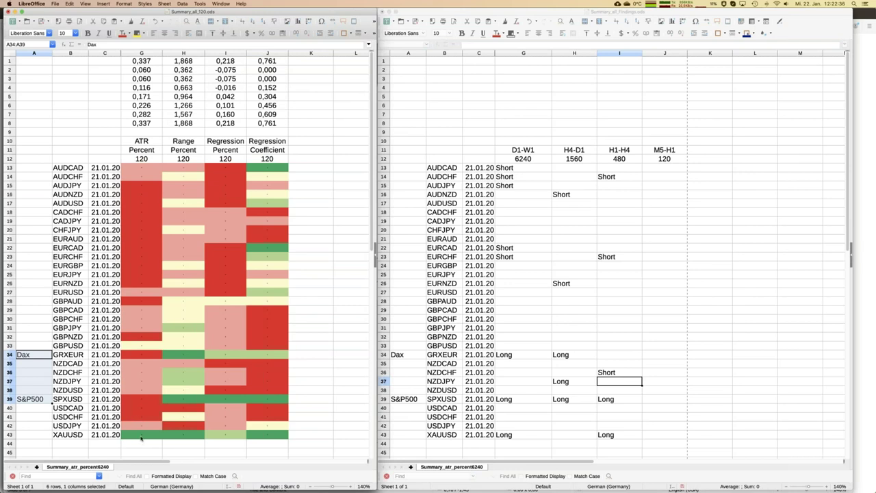
{"action": "left_click", "coordinate": [141, 437]}
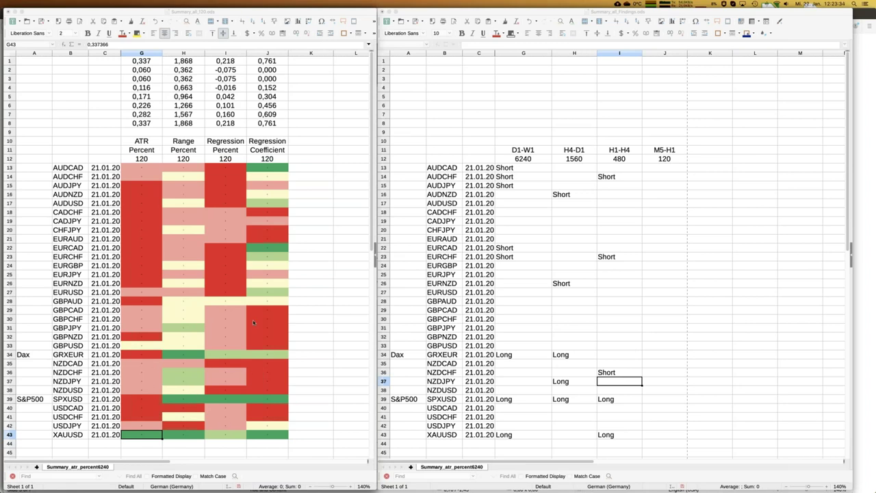
{"action": "left_click", "coordinate": [232, 436]}
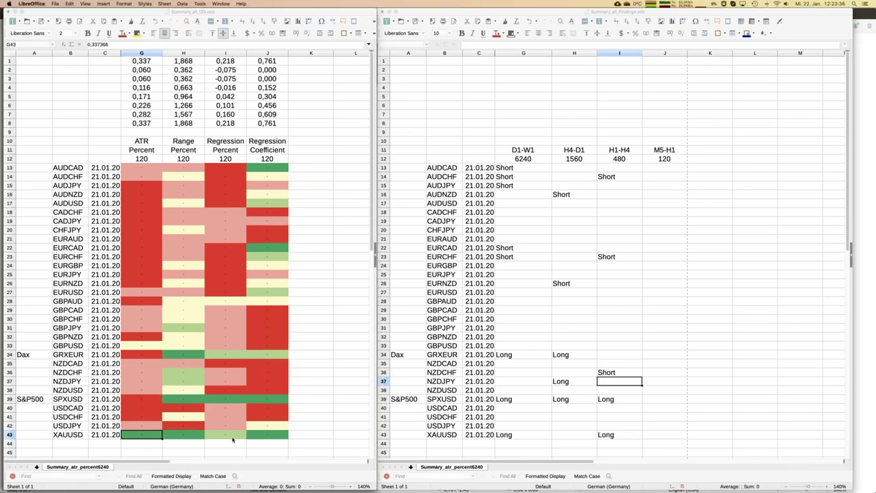
Step: Mark XAUUSD and SPXUSD as Long in the findings sheet's M5-H1 120 column
{"action": "left_click", "coordinate": [663, 437]}
{"action": "type", "text": "Long"}
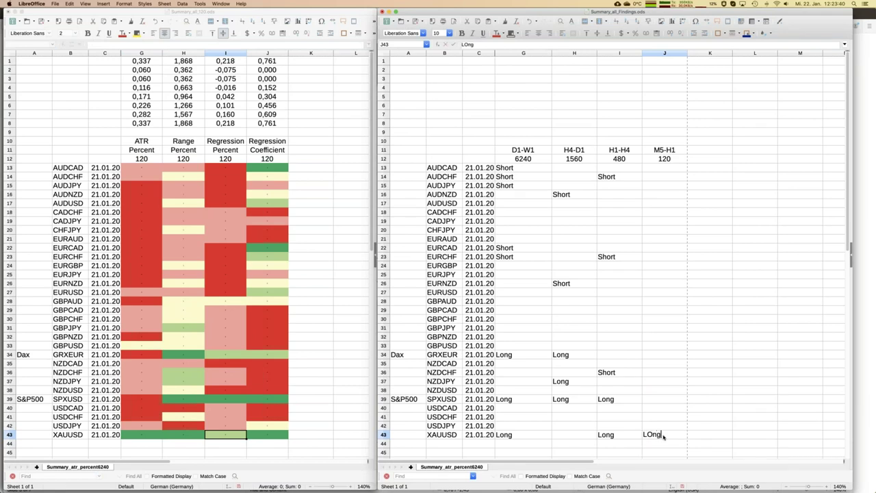
{"action": "key", "text": "Return"}
{"action": "key", "text": "Up"}
{"action": "key", "text": "Up"}
{"action": "key", "text": "Up"}
{"action": "key", "text": "Up"}
{"action": "key", "text": "Up"}
{"action": "type", "text": "Long"}
{"action": "key", "text": "Return"}
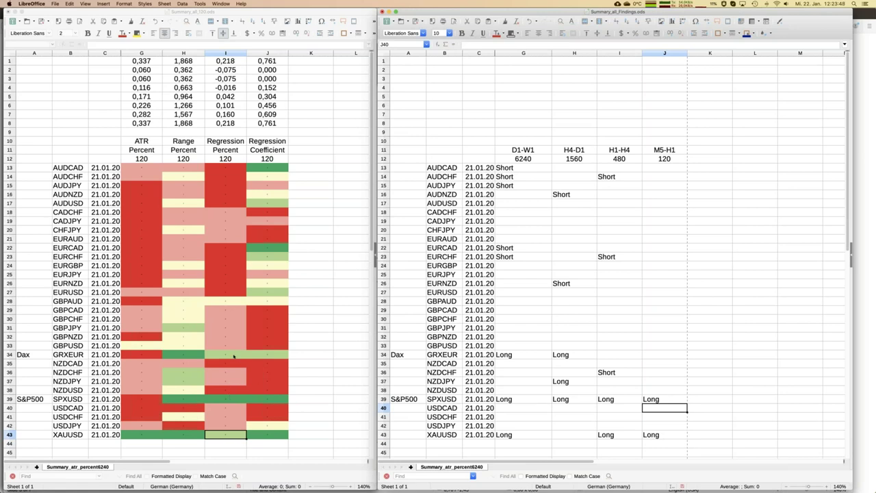
Step: Mark GRXEUR (Dax) as Long in the findings sheet's M5-H1 120 column
{"action": "left_click", "coordinate": [659, 355]}
{"action": "type", "text": "Long"}
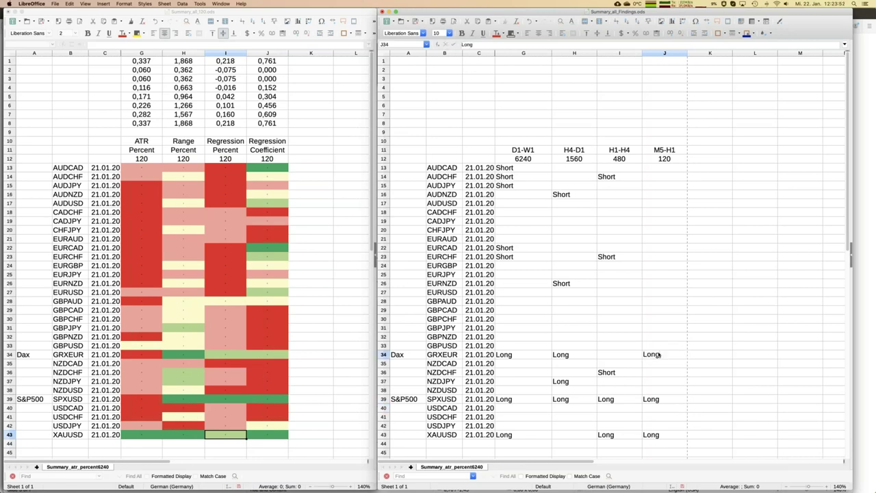
{"action": "key", "text": "Return"}
Step: Check AUDCAD's Regression Percent and Regression Coefficient 120 and mark it as Short in the findings sheet's M5-H1 120 column
{"action": "left_click", "coordinate": [679, 168]}
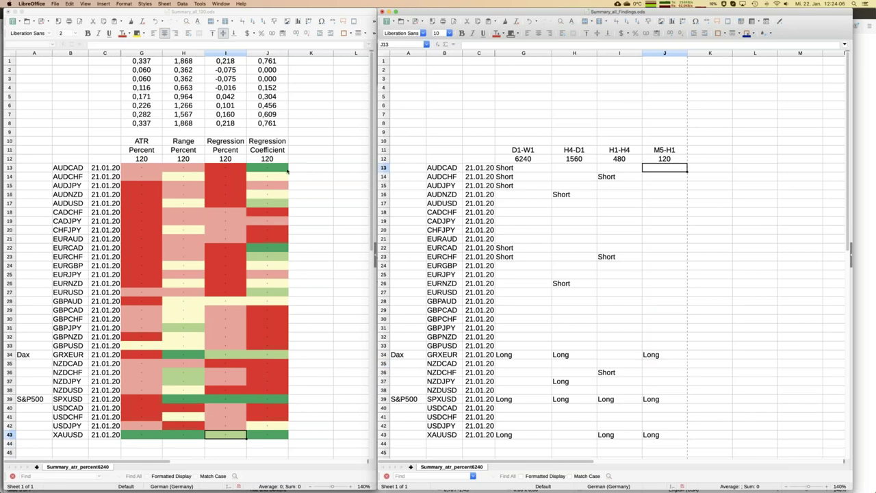
{"action": "left_click", "coordinate": [231, 167]}
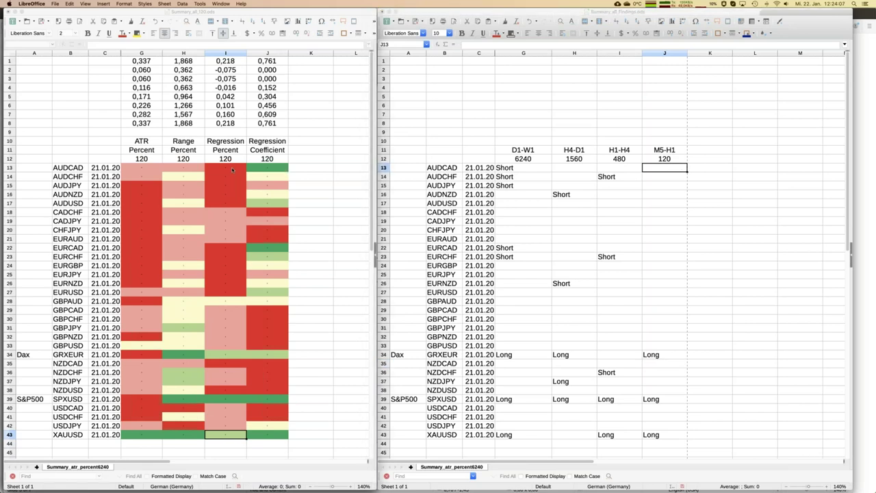
{"action": "left_click", "coordinate": [279, 170]}
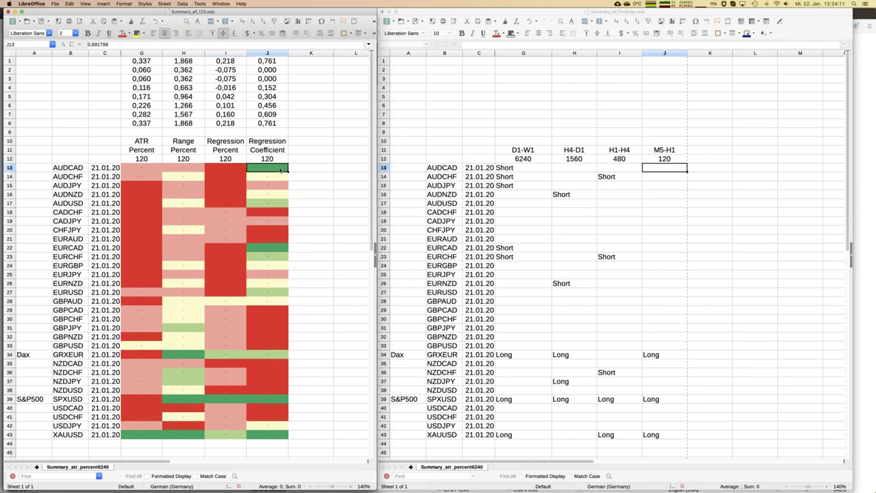
{"action": "type", "text": "Sho"}
{"action": "key", "text": "Escape"}
{"action": "left_click", "coordinate": [683, 169]}
{"action": "type", "text": "Short"}
{"action": "key", "text": "Return"}
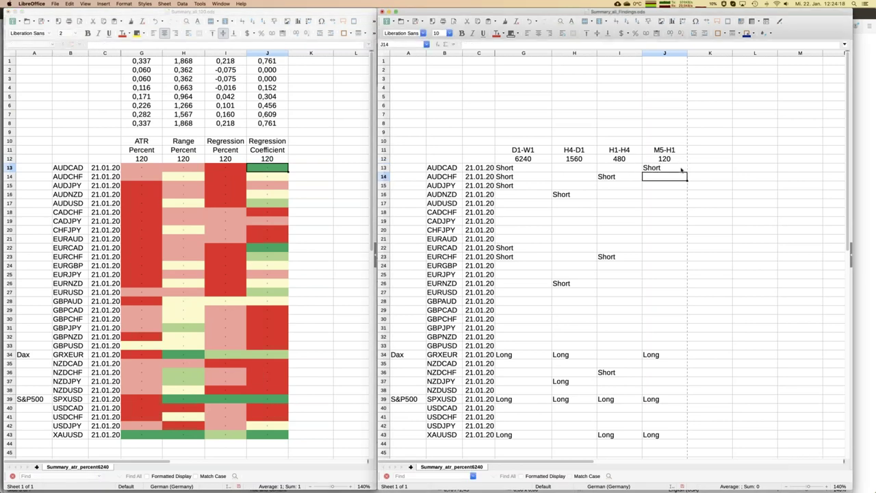
Step: Mark EURCAD and EURCHF as Short in the findings sheet's M5-H1 120 column
{"action": "key", "text": "Down"}
{"action": "key", "text": "Down"}
{"action": "key", "text": "Down"}
{"action": "key", "text": "Down"}
{"action": "key", "text": "Down"}
{"action": "key", "text": "Down"}
{"action": "key", "text": "Down"}
{"action": "key", "text": "Down"}
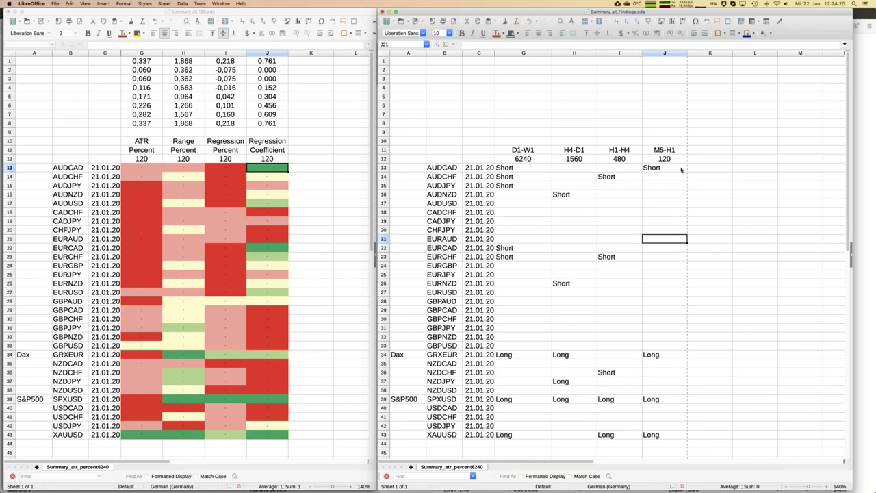
{"action": "type", "text": "Short"}
{"action": "key", "text": "Return"}
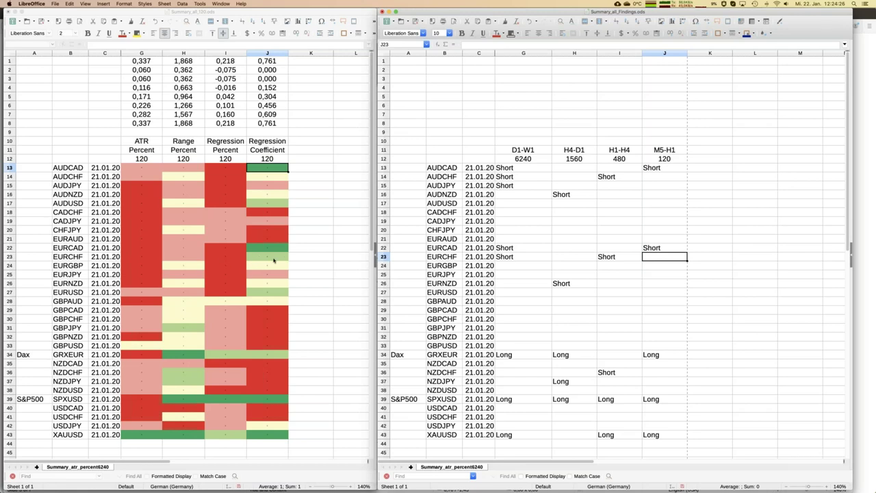
{"action": "type", "text": "Short"}
{"action": "key", "text": "Return"}
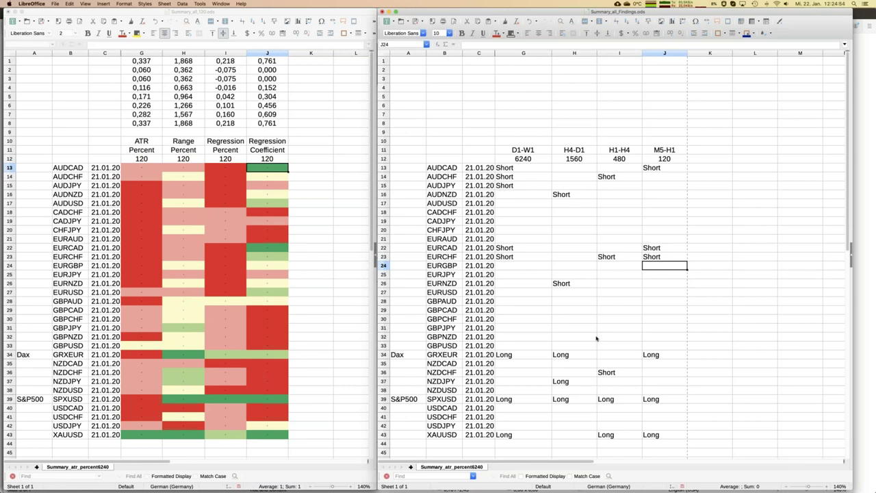
Step: Highlight all Long and Short entries in the findings sheet's M5-H1 120 column with a yellow background
{"action": "left_click", "coordinate": [660, 436]}
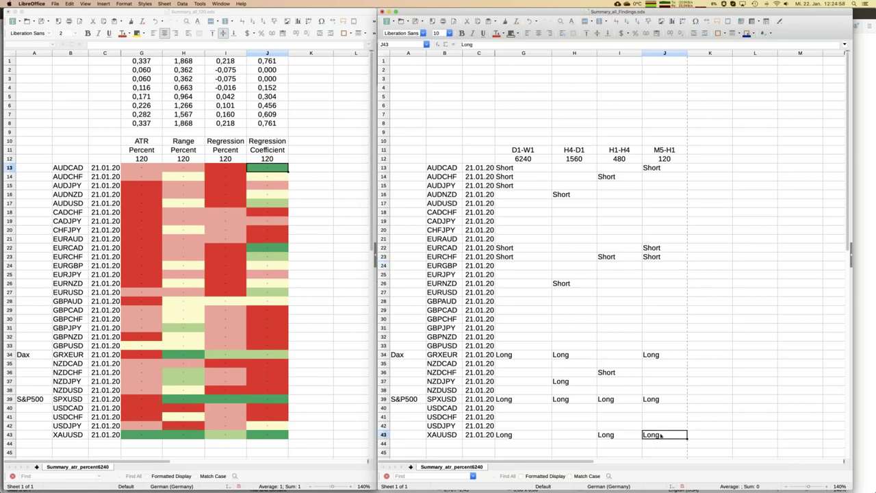
{"action": "left_click", "coordinate": [661, 399], "text": "ctrl"}
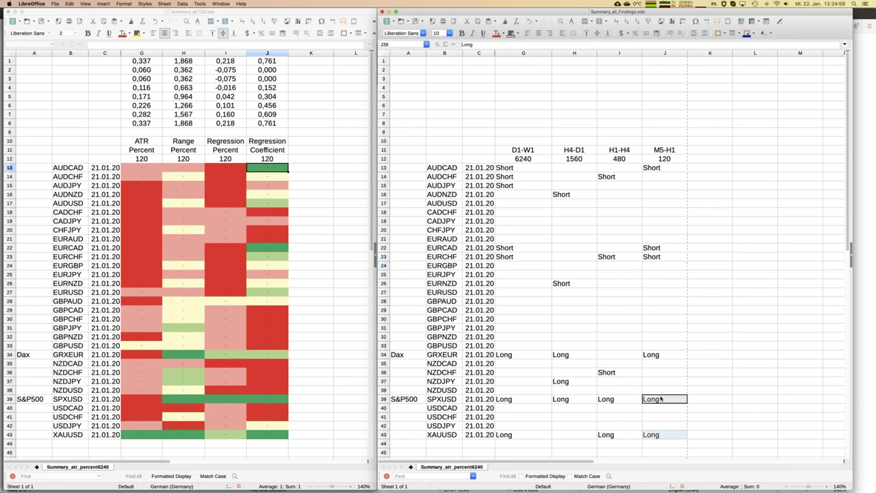
{"action": "left_click", "coordinate": [658, 355], "text": "ctrl"}
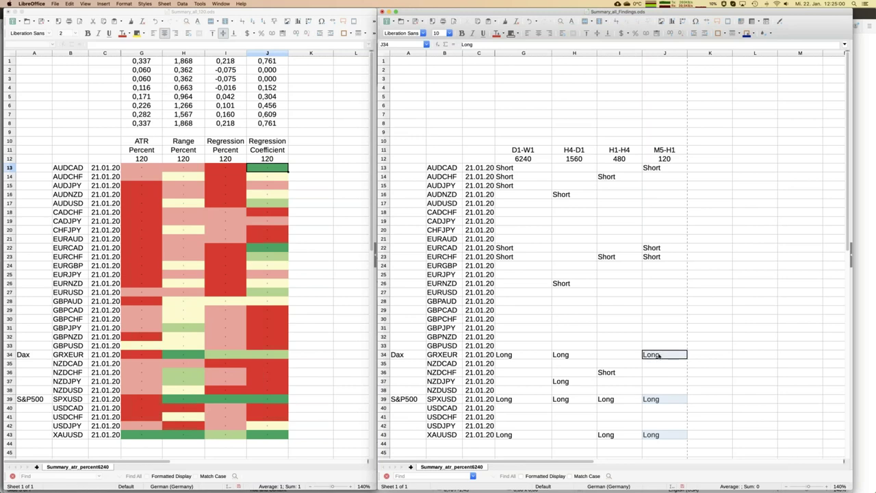
{"action": "left_click", "coordinate": [659, 257], "text": "ctrl"}
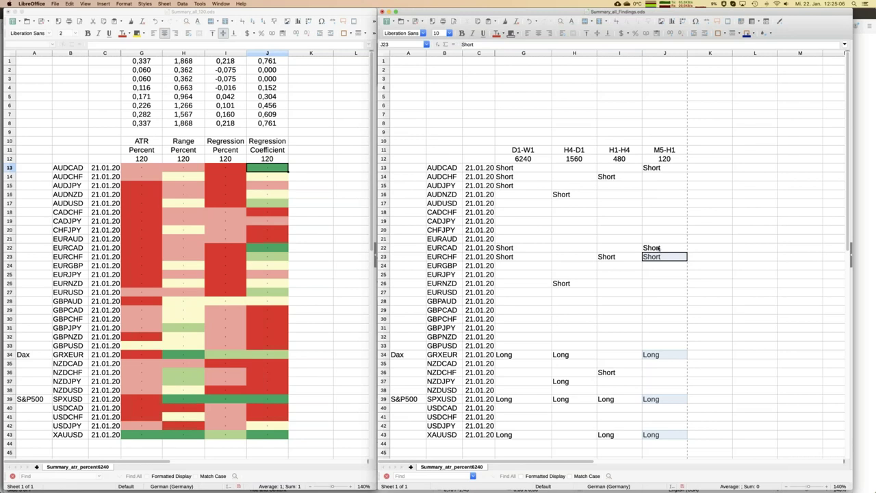
{"action": "left_click", "coordinate": [657, 248], "text": "ctrl"}
{"action": "left_click", "coordinate": [655, 168], "text": "ctrl"}
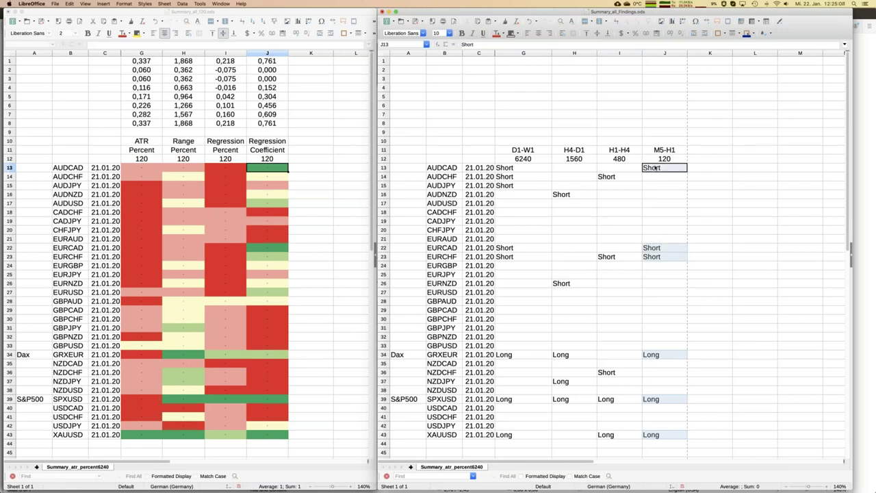
{"action": "left_click", "coordinate": [518, 36]}
{"action": "left_click", "coordinate": [513, 83]}
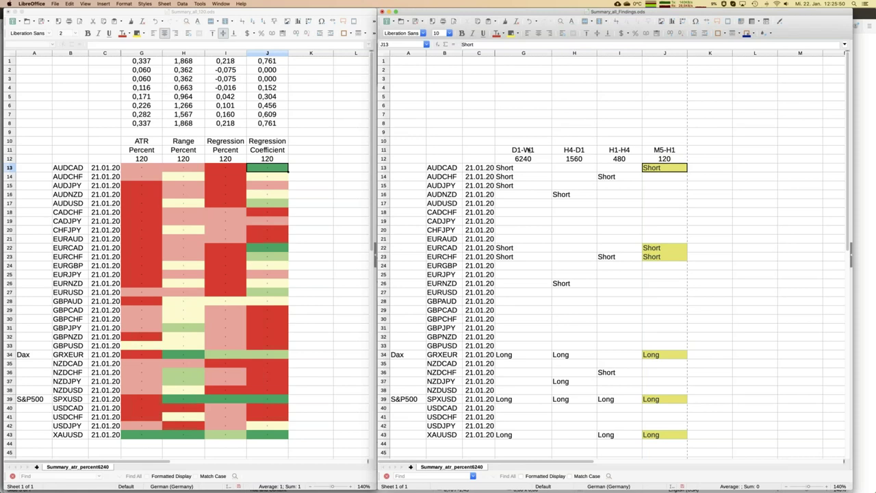
{"action": "left_click", "coordinate": [517, 170]}
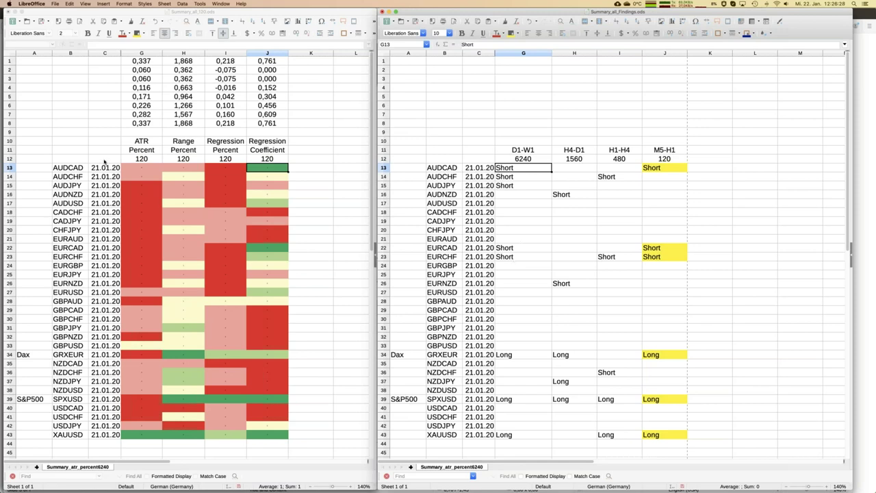
Step: Bring up Summary_regression_percent_all.ods in place of the 120 summary
{"action": "left_click", "coordinate": [104, 160]}
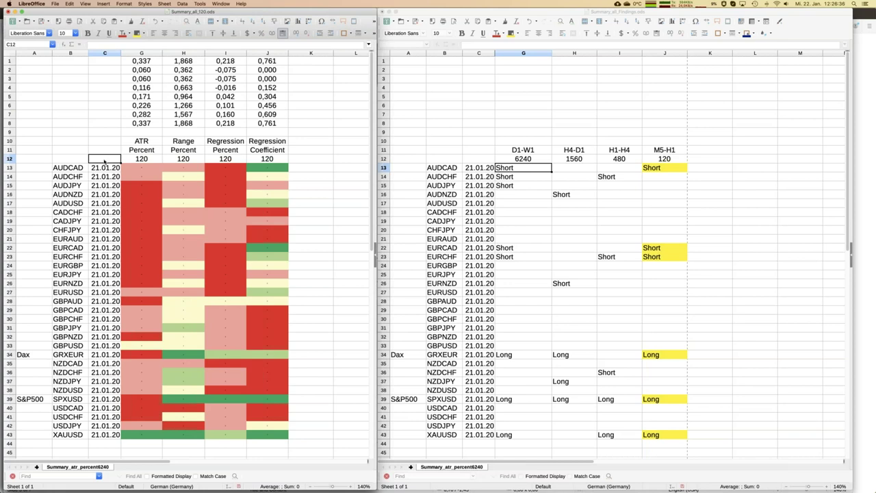
{"action": "left_click", "coordinate": [222, 3]}
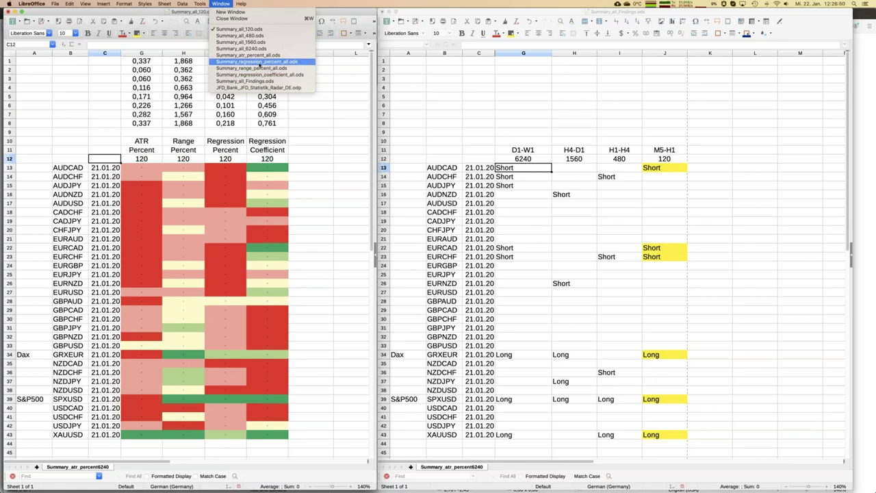
{"action": "left_click", "coordinate": [259, 65]}
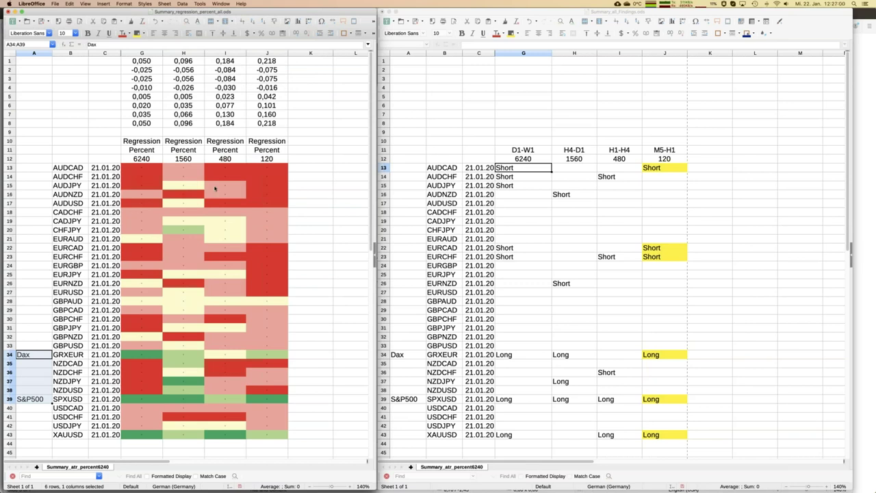
Step: Check GBPAUD's Regression Percent 6240 and enter "Seitwärt" for it in column K of the findings sheet
{"action": "left_click", "coordinate": [144, 302]}
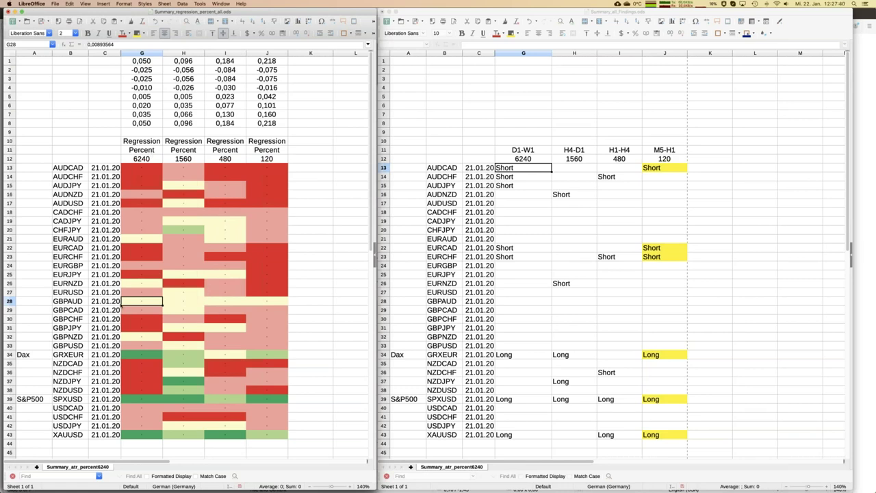
{"action": "left_click", "coordinate": [707, 302]}
{"action": "type", "text": "Seitwärt"}
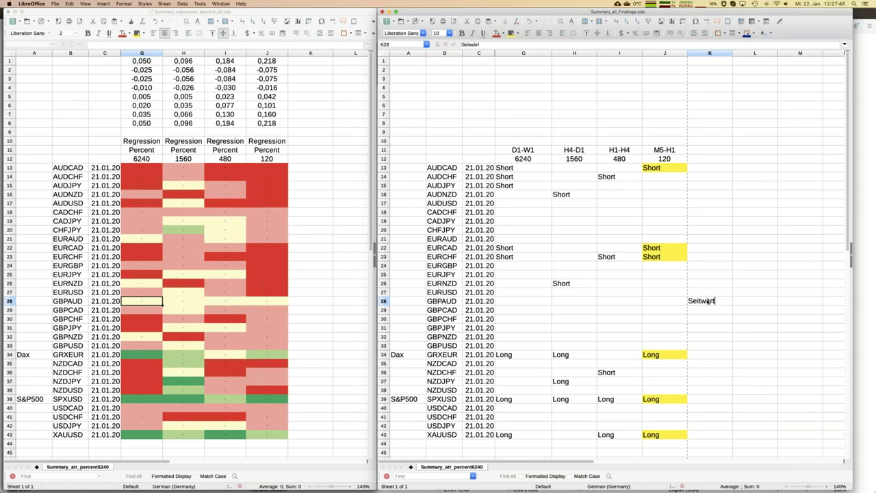
{"action": "key", "text": "Return"}
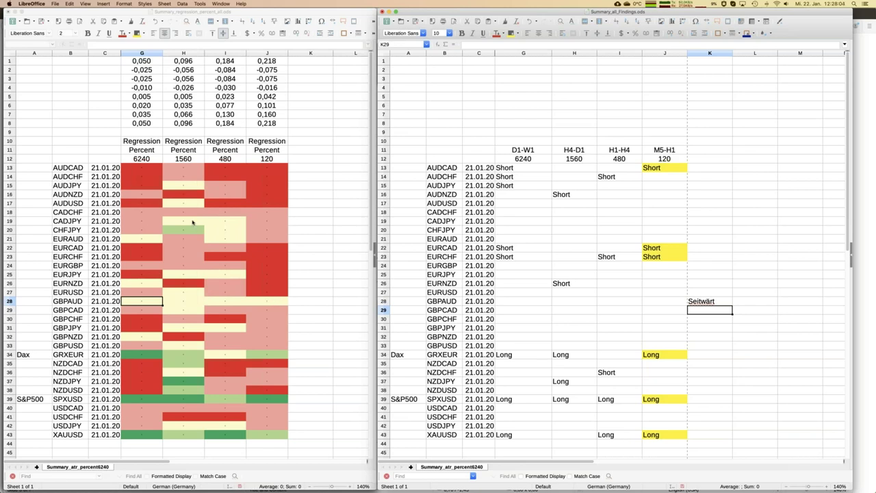
Step: Check CADJPY's Regression Percent 480 and copy the "Seitwärt" entry from GBPAUD to CADJPY's row in the findings sheet
{"action": "left_click", "coordinate": [226, 221]}
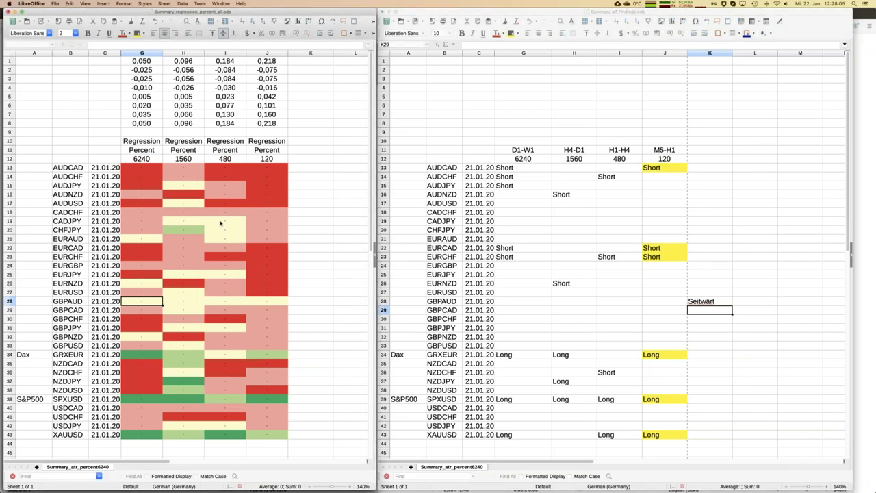
{"action": "left_click", "coordinate": [705, 301]}
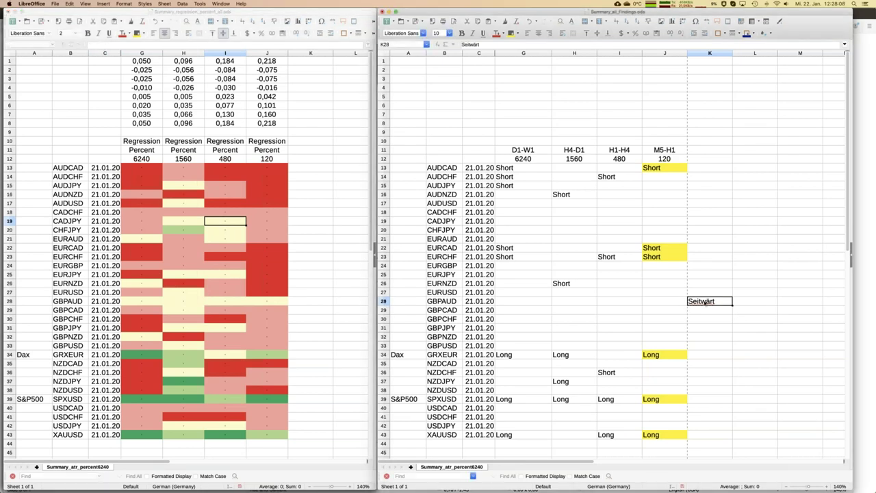
{"action": "key", "text": "ctrl+c"}
{"action": "key", "text": "Up"}
{"action": "key", "text": "Up"}
{"action": "key", "text": "Up"}
{"action": "key", "text": "Up"}
{"action": "key", "text": "Up"}
{"action": "key", "text": "Up"}
{"action": "key", "text": "Up"}
{"action": "key", "text": "Up"}
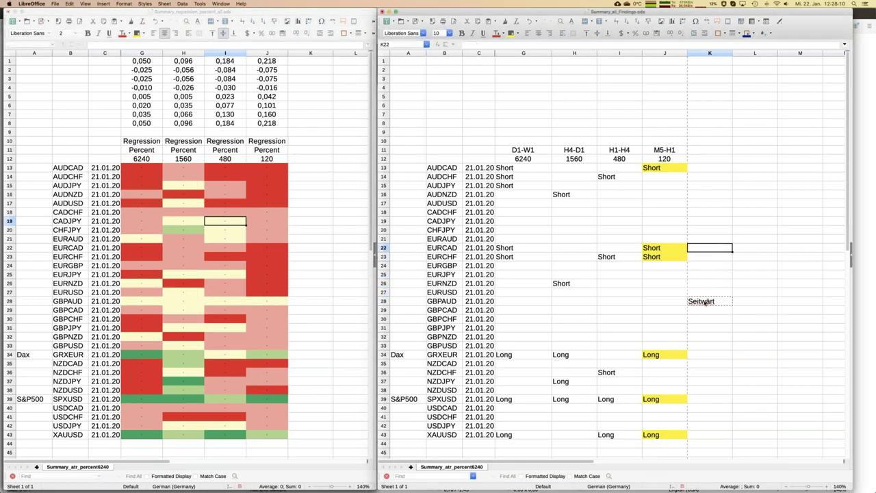
{"action": "key", "text": "Up"}
{"action": "key", "text": "ctrl+v"}
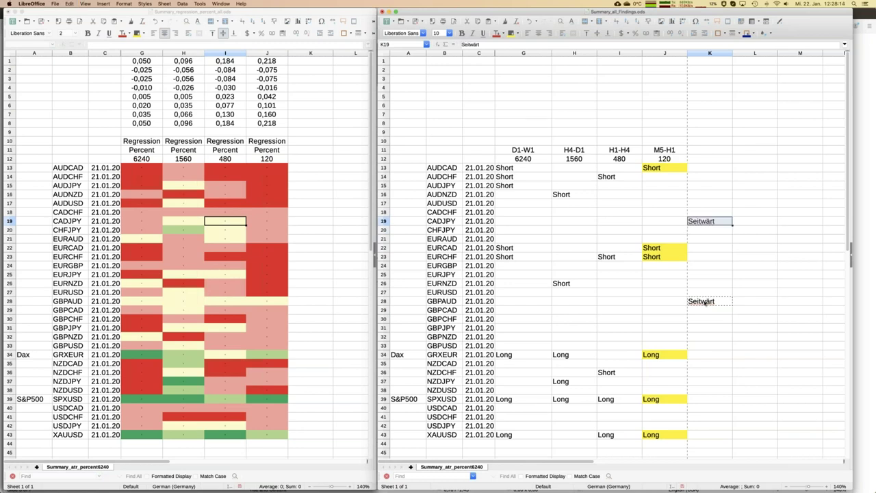
Step: Paste the copied "Seitwärt" entry into column K of USDJPY's row in the findings sheet
{"action": "left_click", "coordinate": [715, 434]}
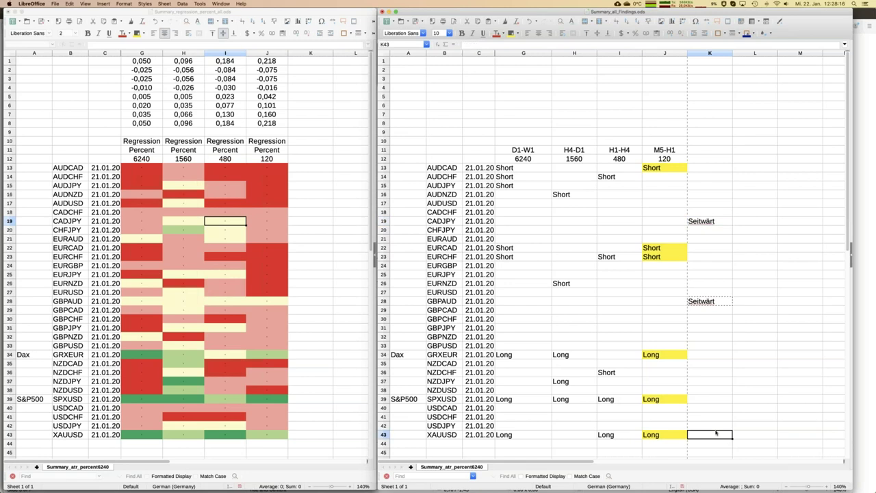
{"action": "key", "text": "Up"}
{"action": "key", "text": "ctrl+v"}
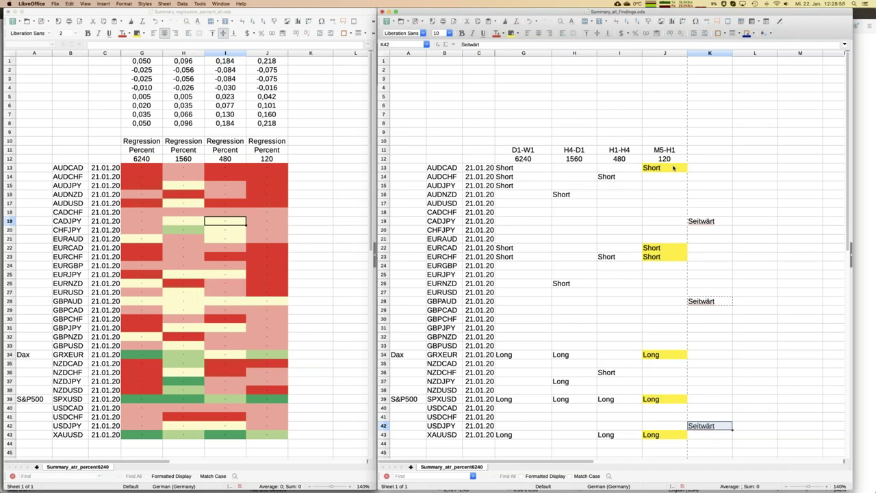
{"action": "key", "text": "Left"}
{"action": "key", "text": "Left"}
{"action": "key", "text": "Left"}
{"action": "key", "text": "Left"}
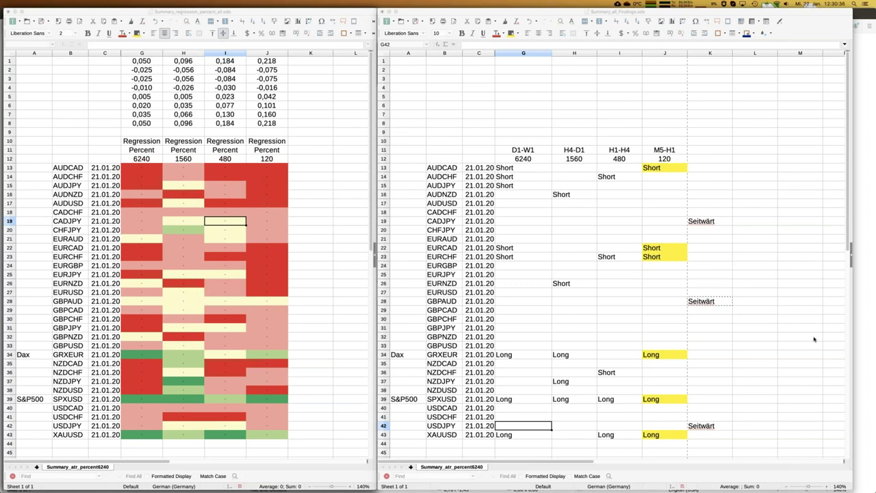
Step: Switch to the JFD_Bank_JFD_Statistik_Radar_DE.odp presentation and show its title slide
{"action": "mouse_move", "coordinate": [13, 198]}
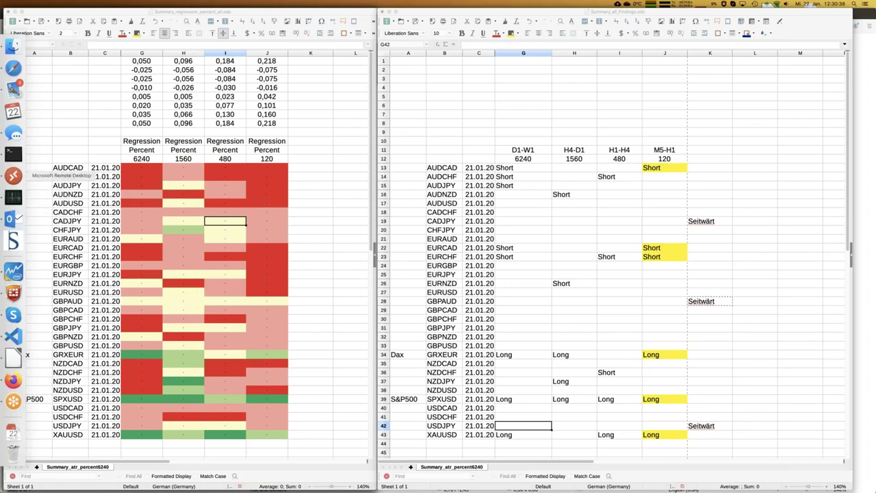
{"action": "left_click", "coordinate": [73, 82]}
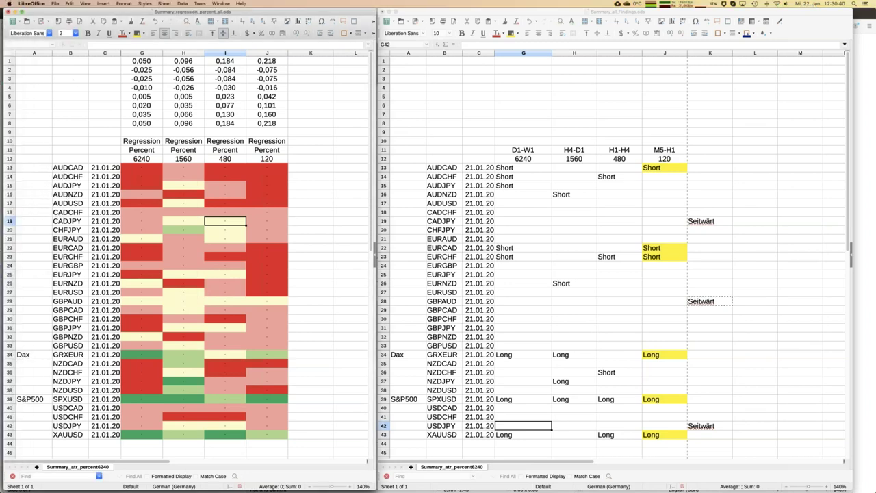
{"action": "left_click_drag", "start_coordinate": [73, 82], "coordinate": [224, 61]}
{"action": "left_click", "coordinate": [221, 3]}
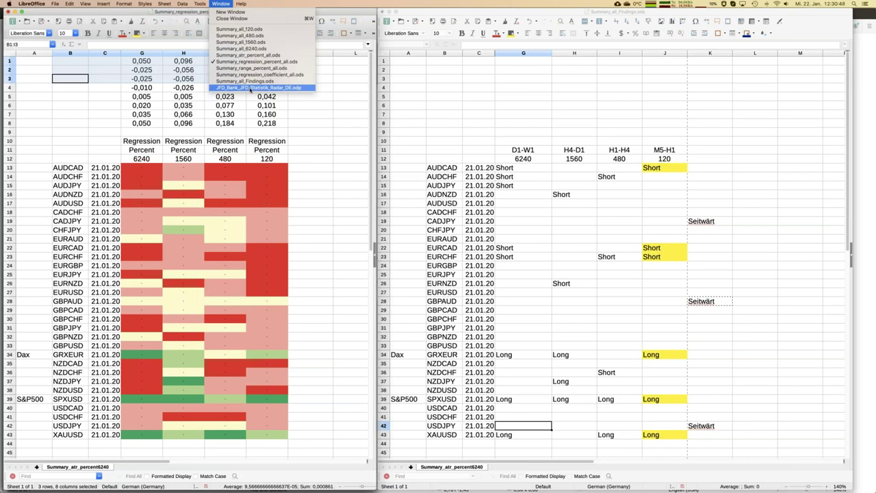
{"action": "left_click", "coordinate": [251, 89]}
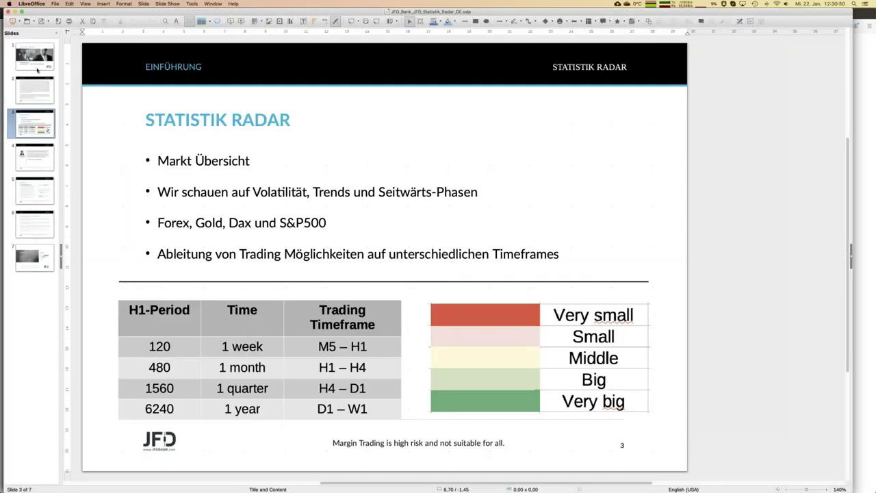
{"action": "left_click", "coordinate": [37, 64]}
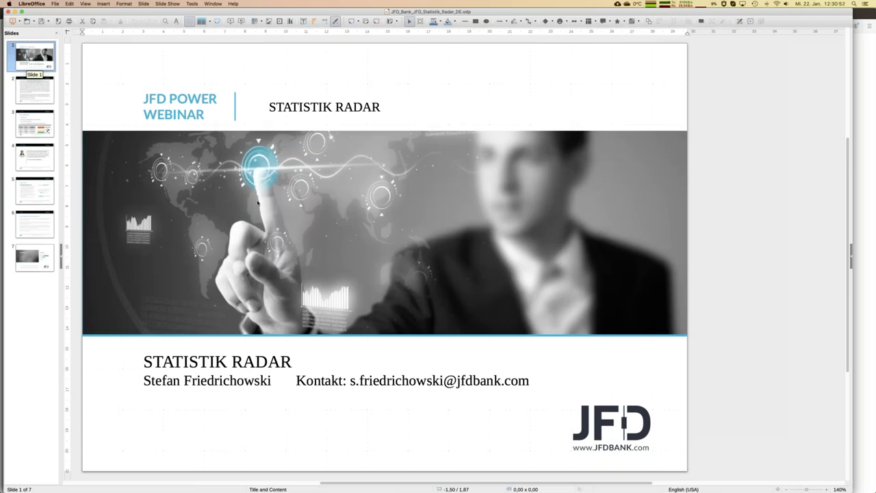